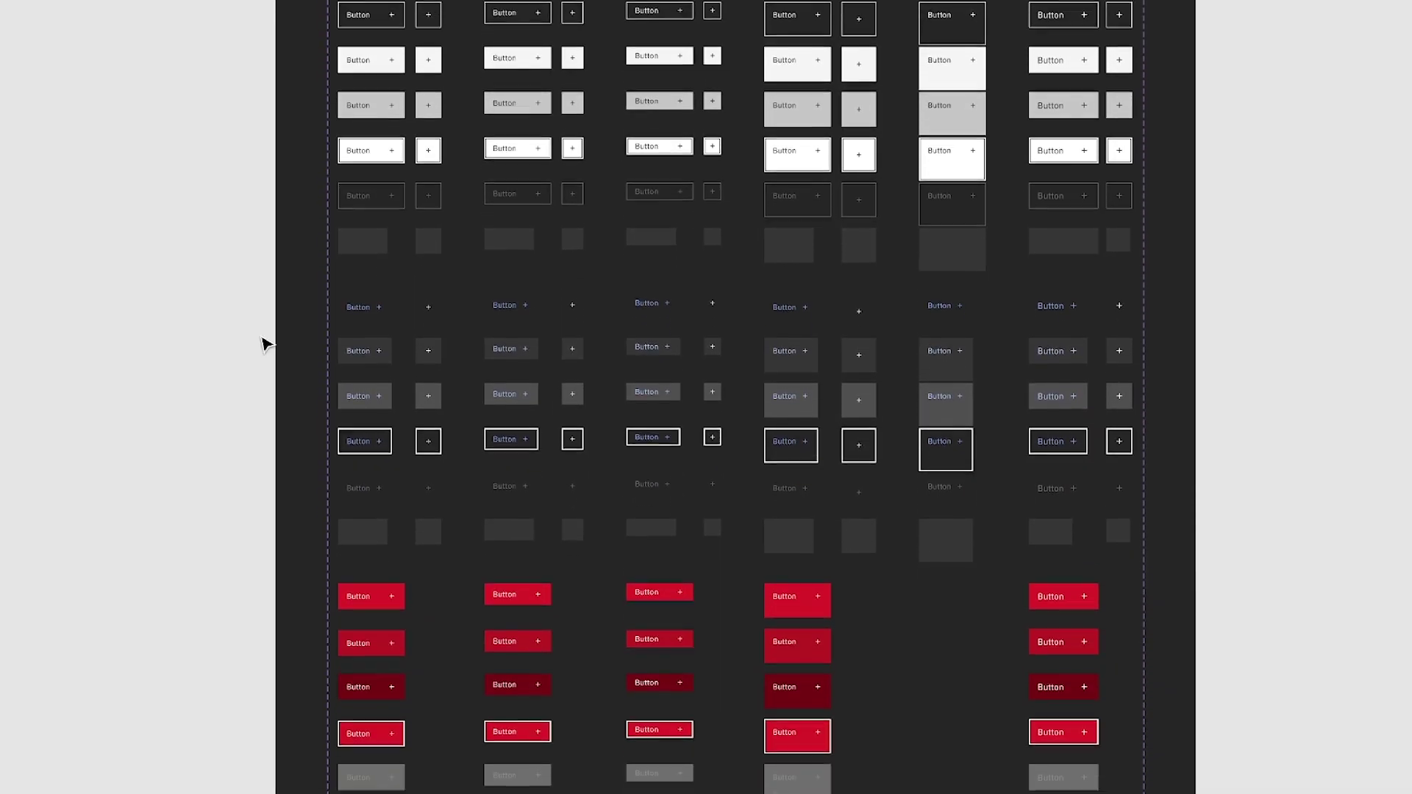
Restore the Figma interface and browse the Checkbox, Code snippet and Contained list pages
key(ctrl+backslash)
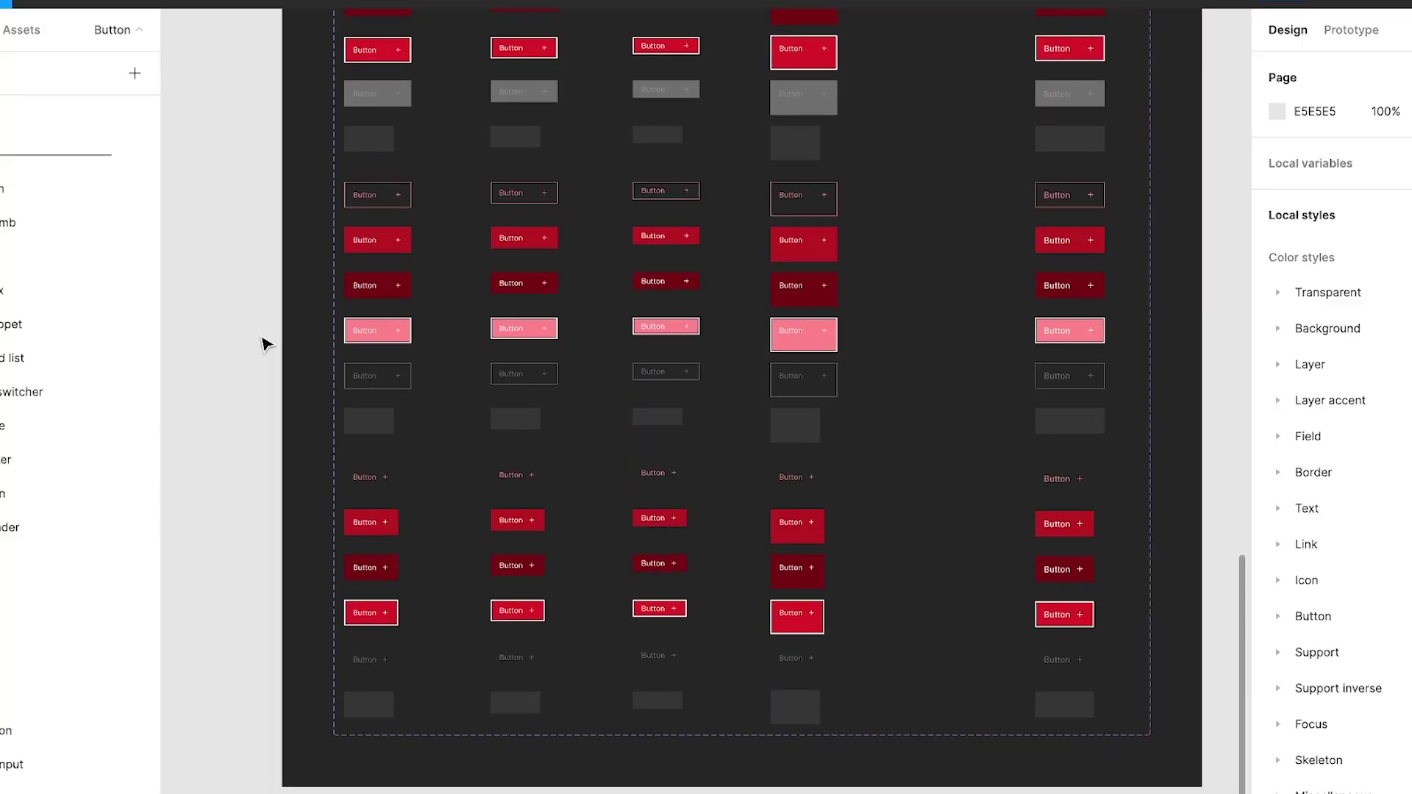
click(31, 289)
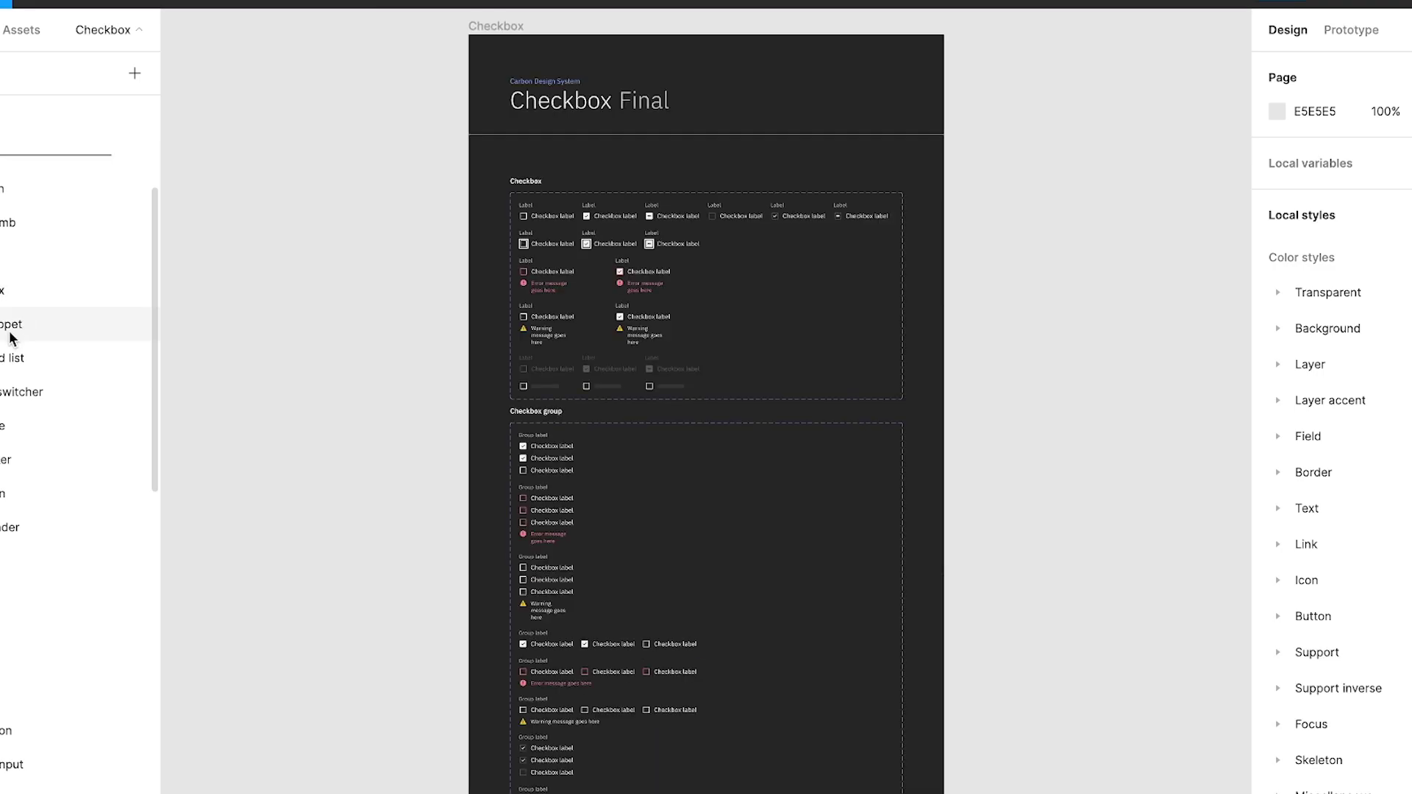
click(10, 328)
click(9, 363)
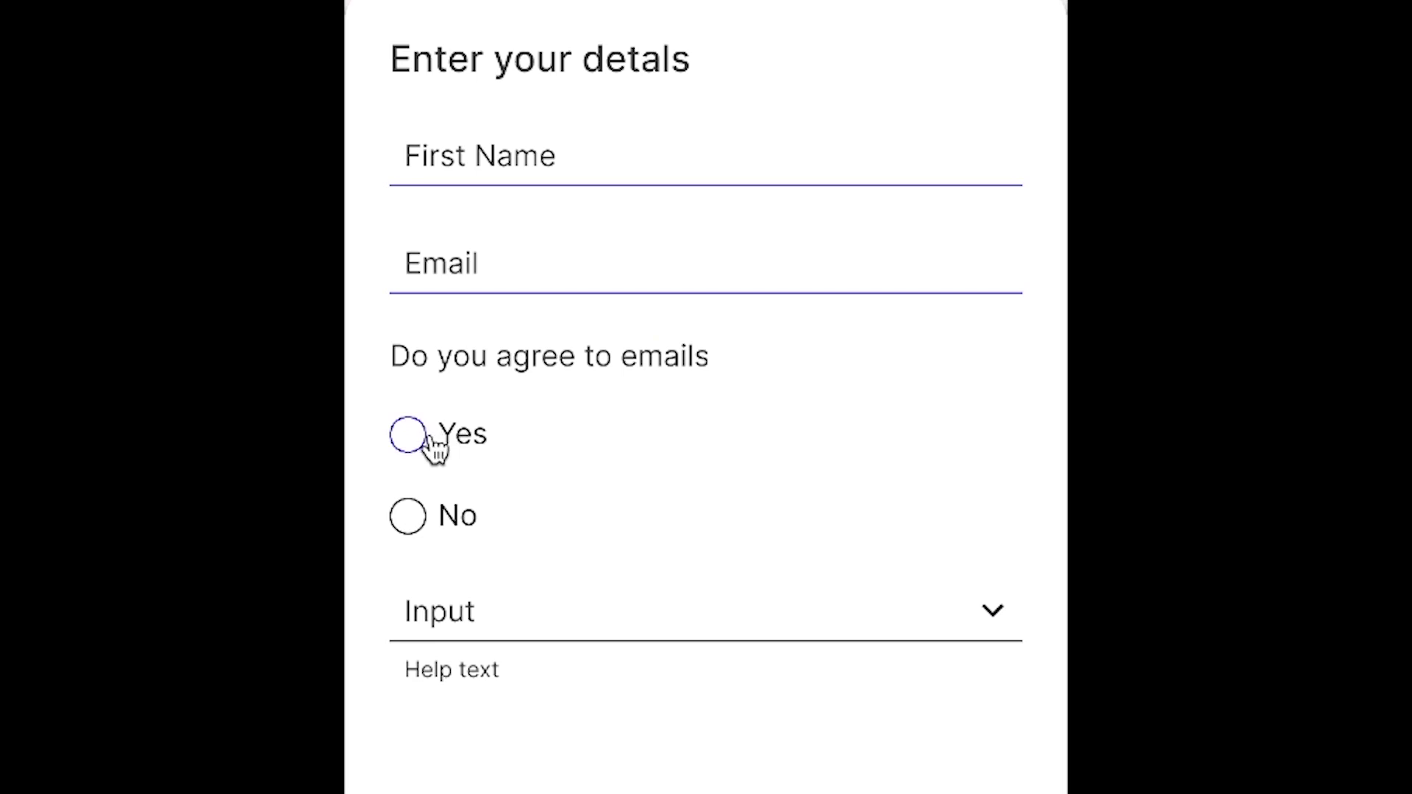
Choose Yes for email consent in the form prototype
click(407, 439)
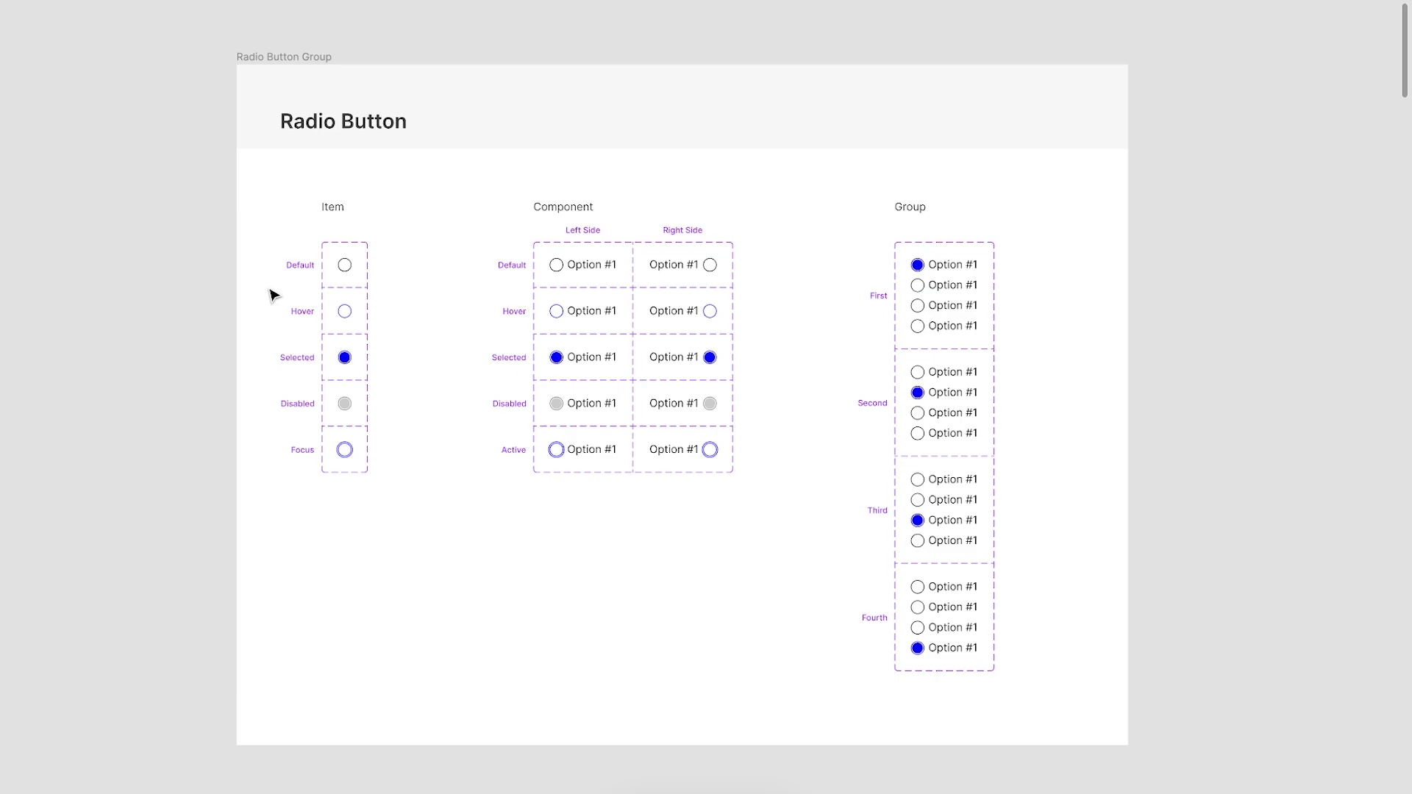
scroll(271, 295, up, 5)
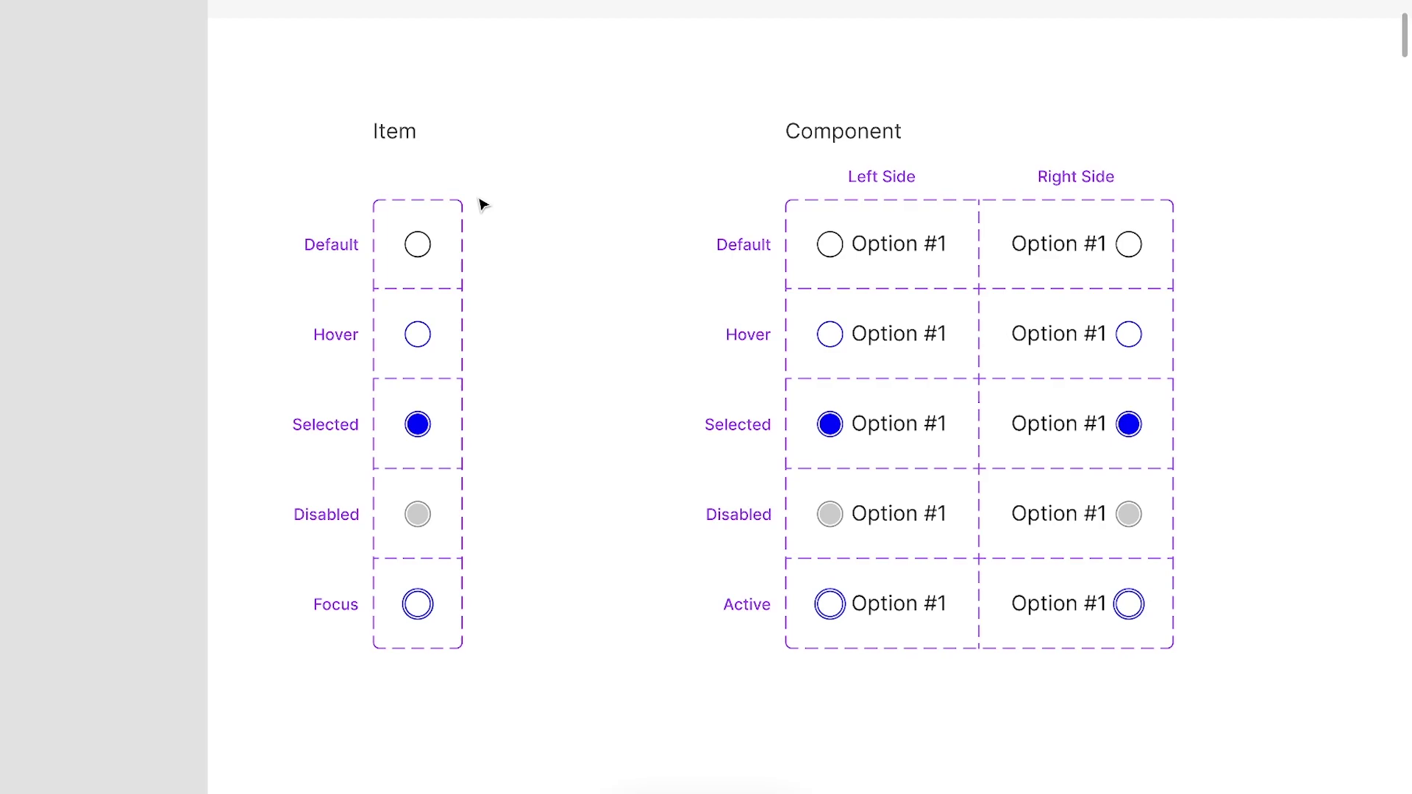
scroll(480, 205, right, 5)
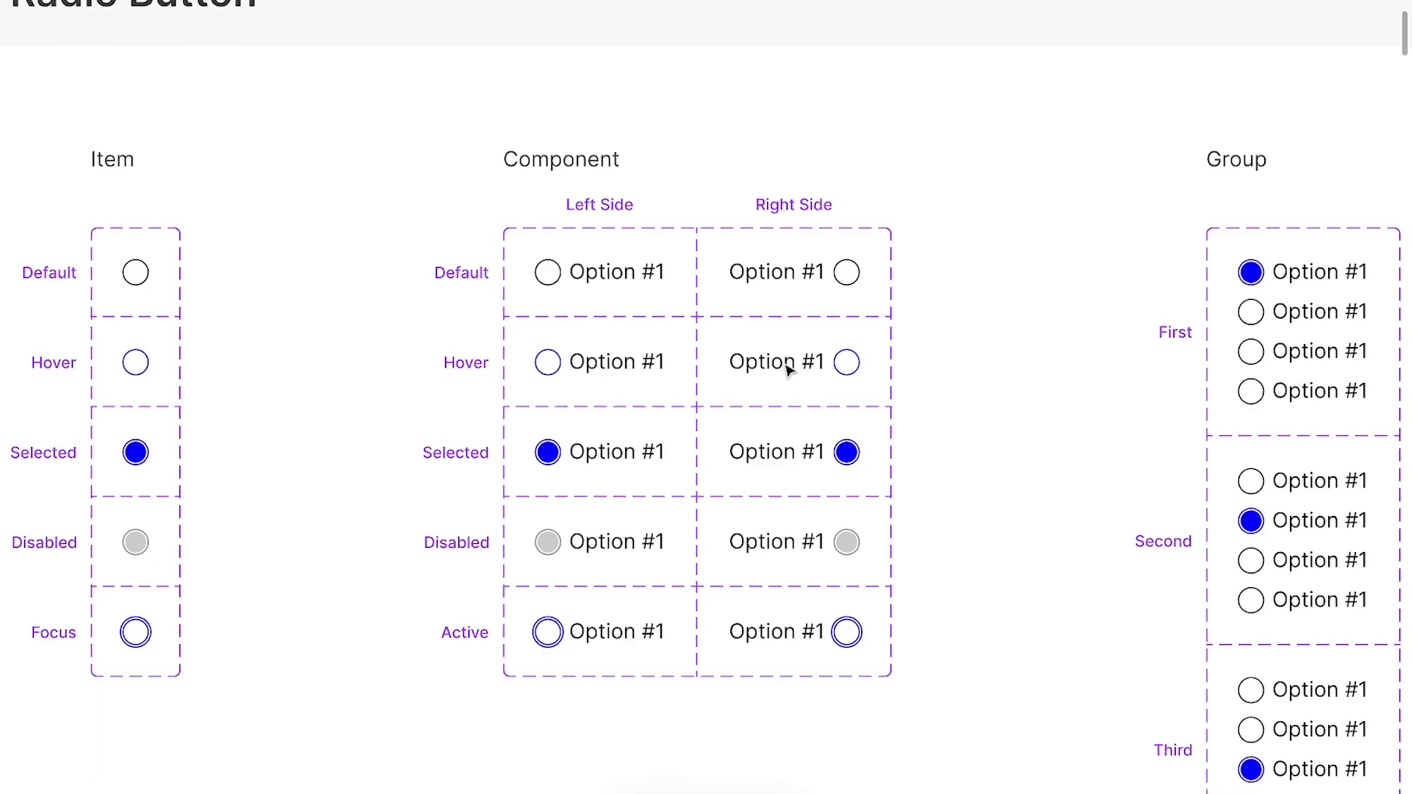
scroll(789, 371, right, 5)
scroll(788, 370, down, 1)
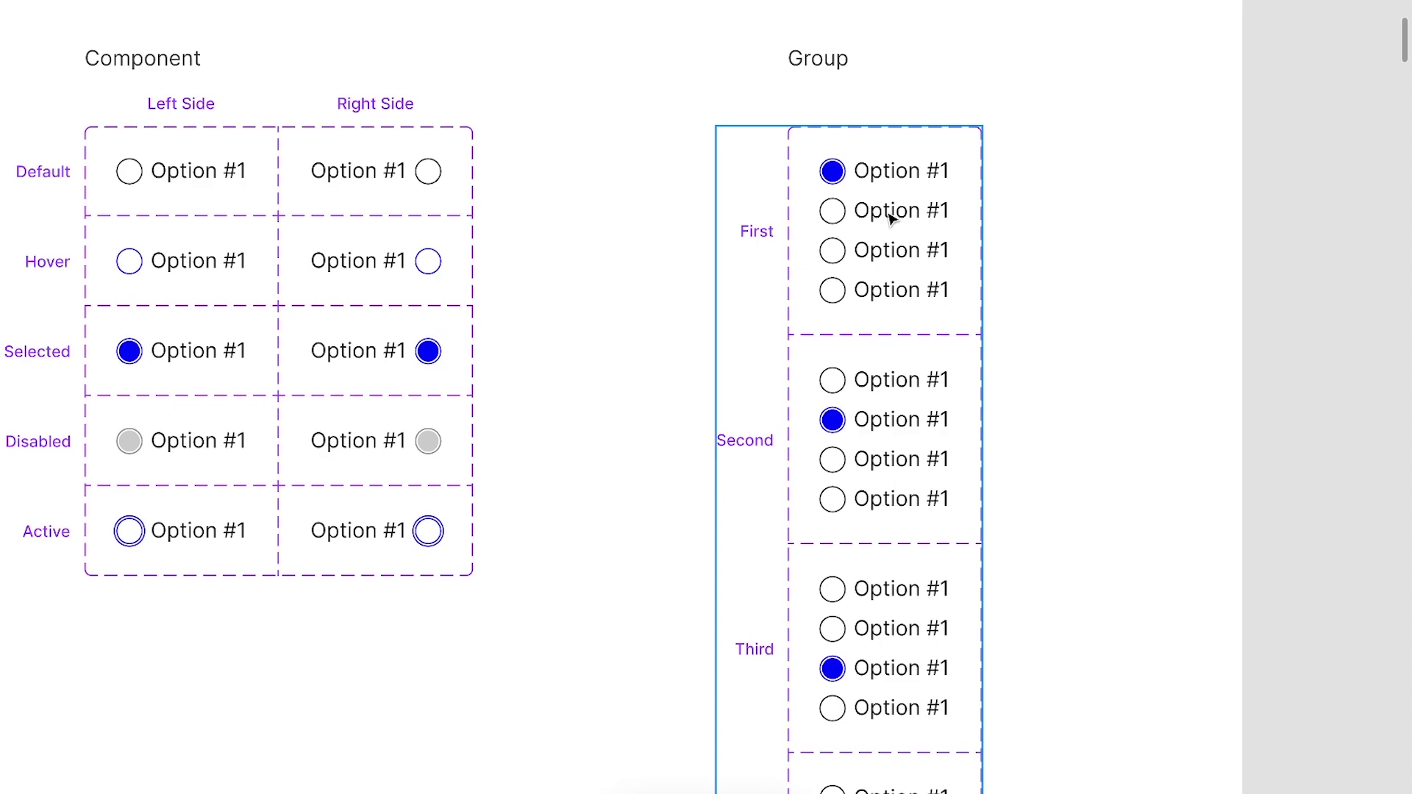
scroll(885, 243, down, 2)
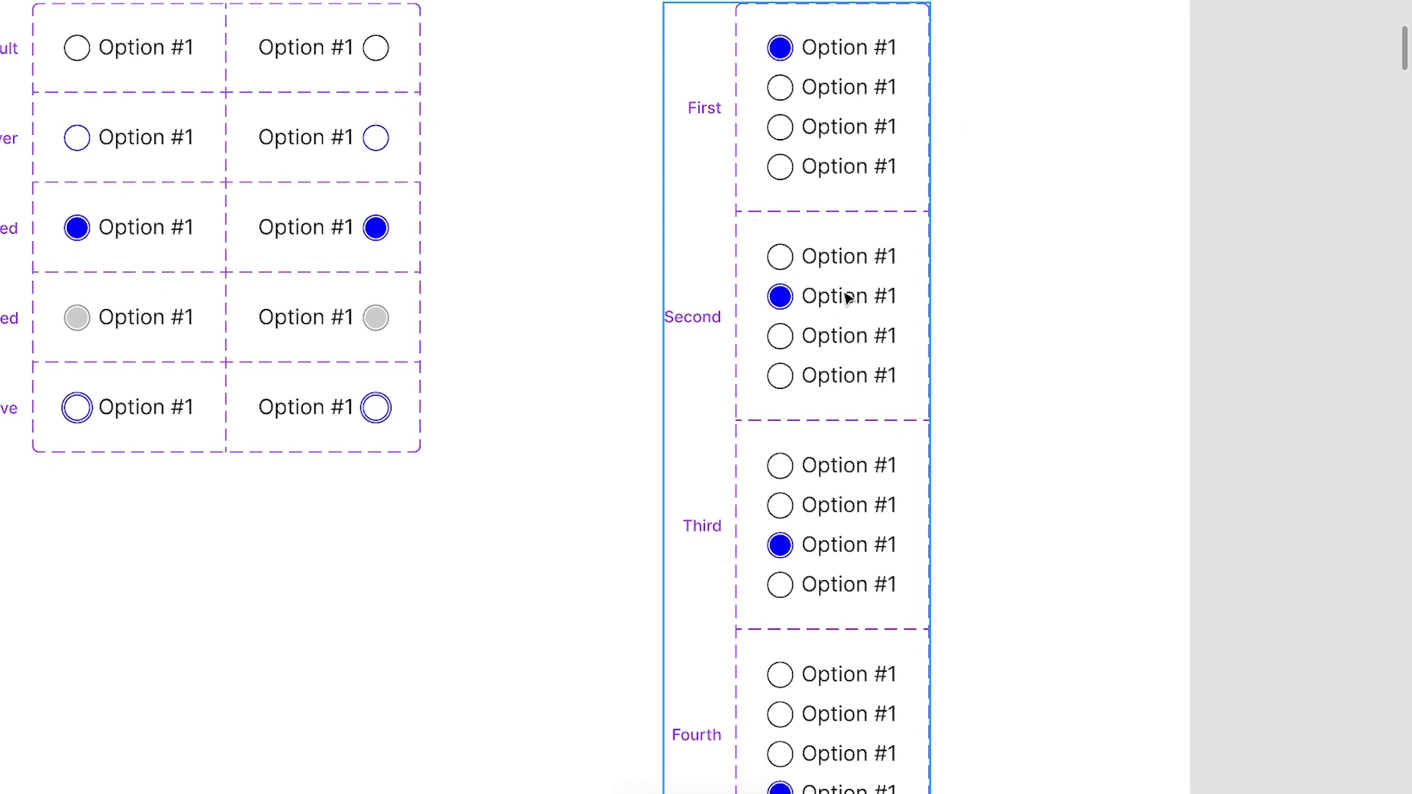
scroll(846, 298, up, 3)
scroll(847, 298, left, 5)
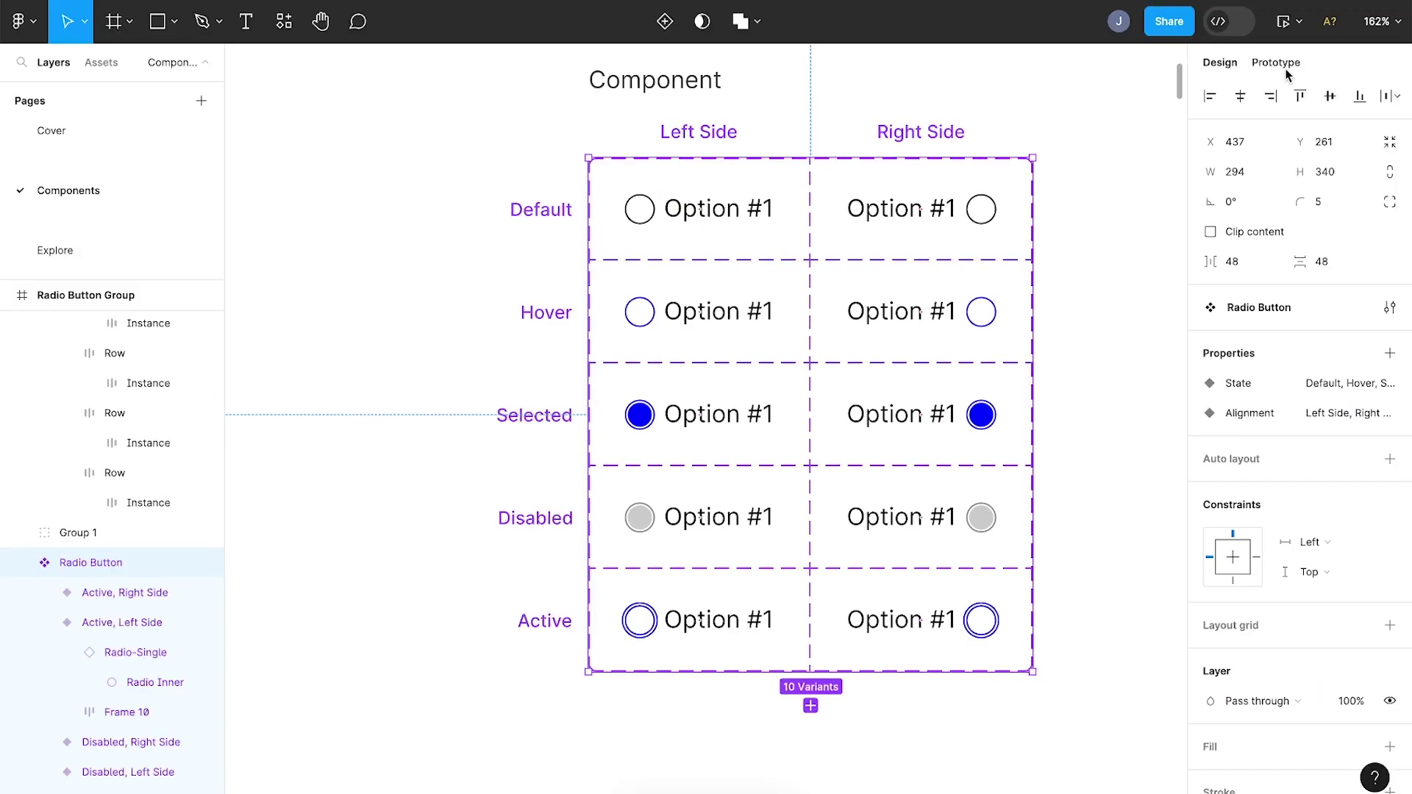
Connect the Default, Left Side radio variant to Hover, Left Side with Smart animate
click(1273, 67)
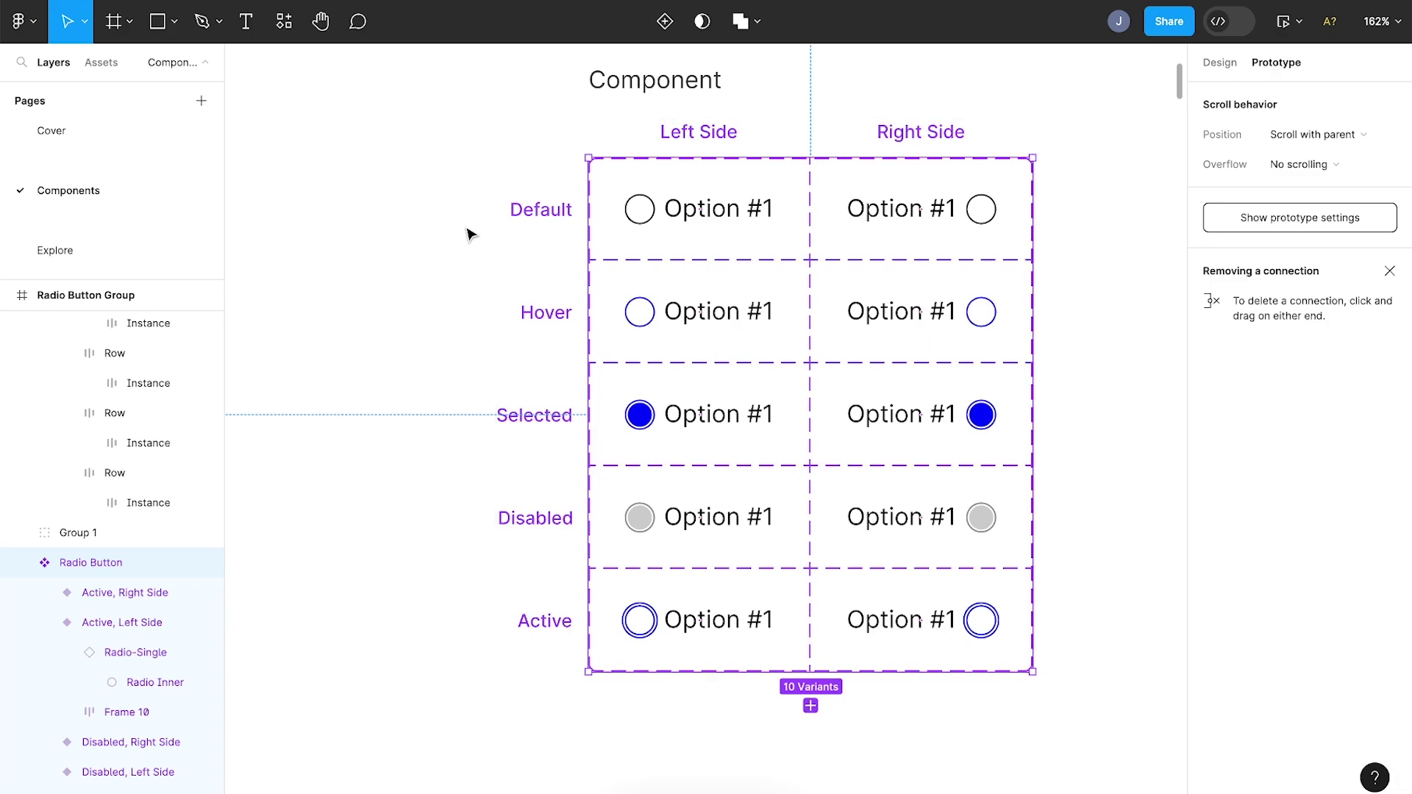
click(552, 232)
double_click(640, 209)
scroll(645, 215, up, 2)
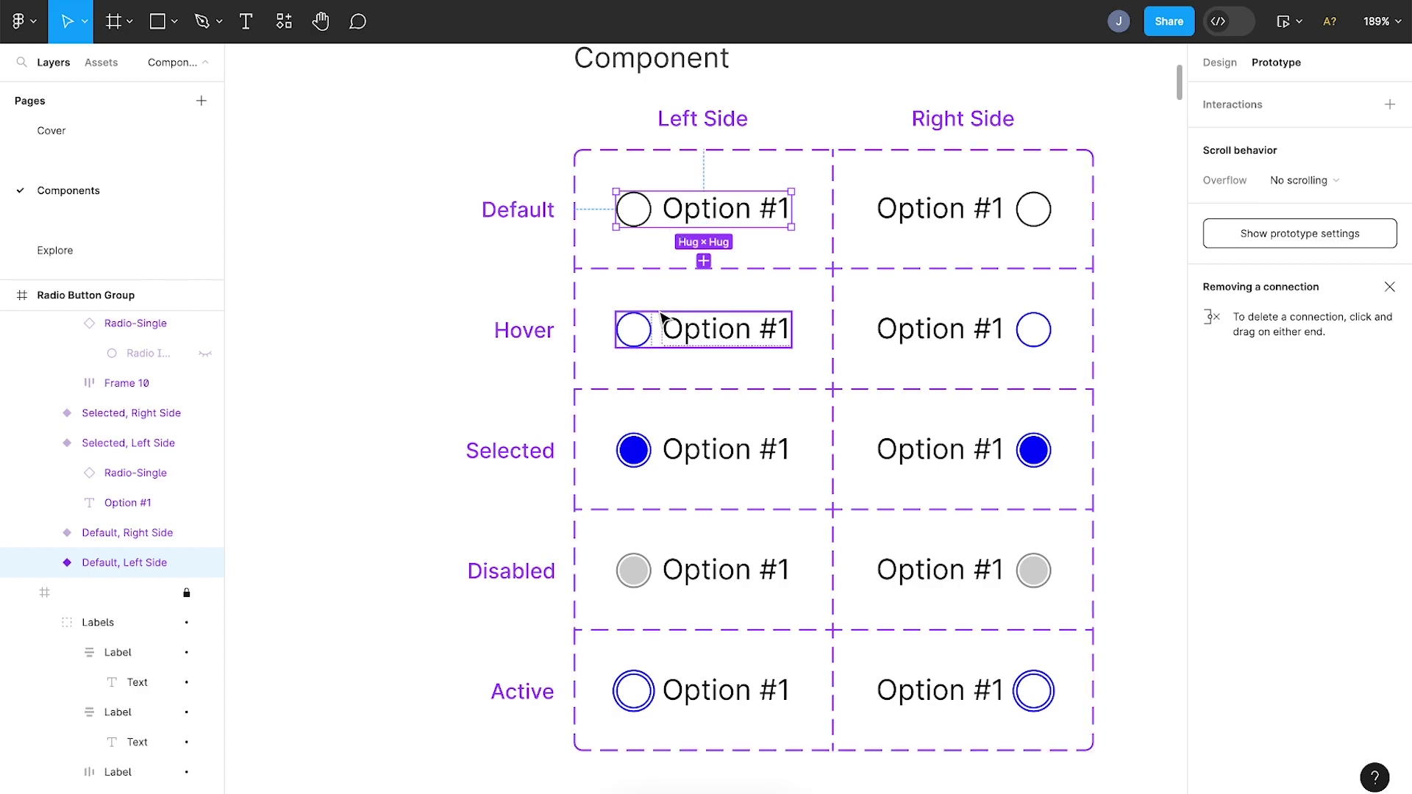
mouse_move(615, 210)
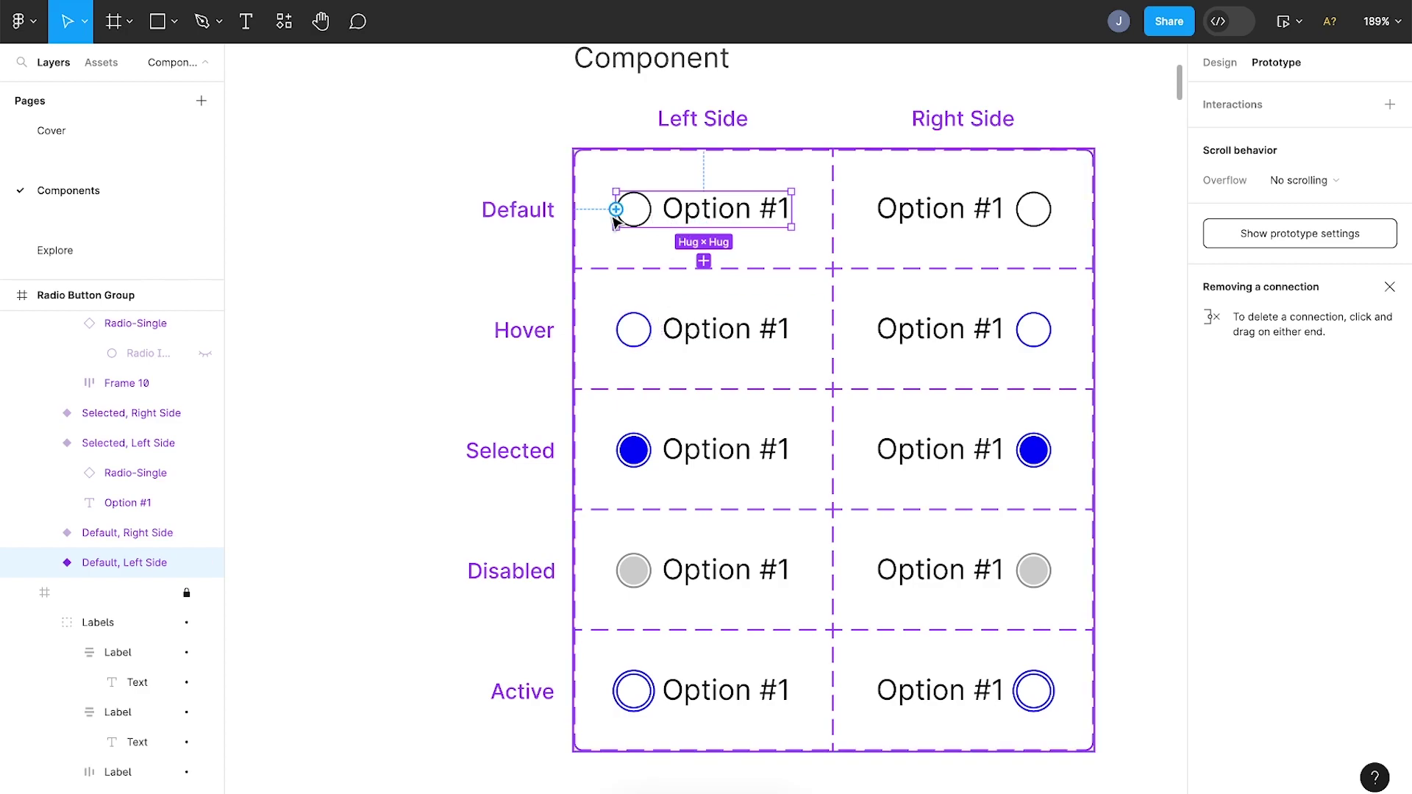
drag(615, 210, 707, 333)
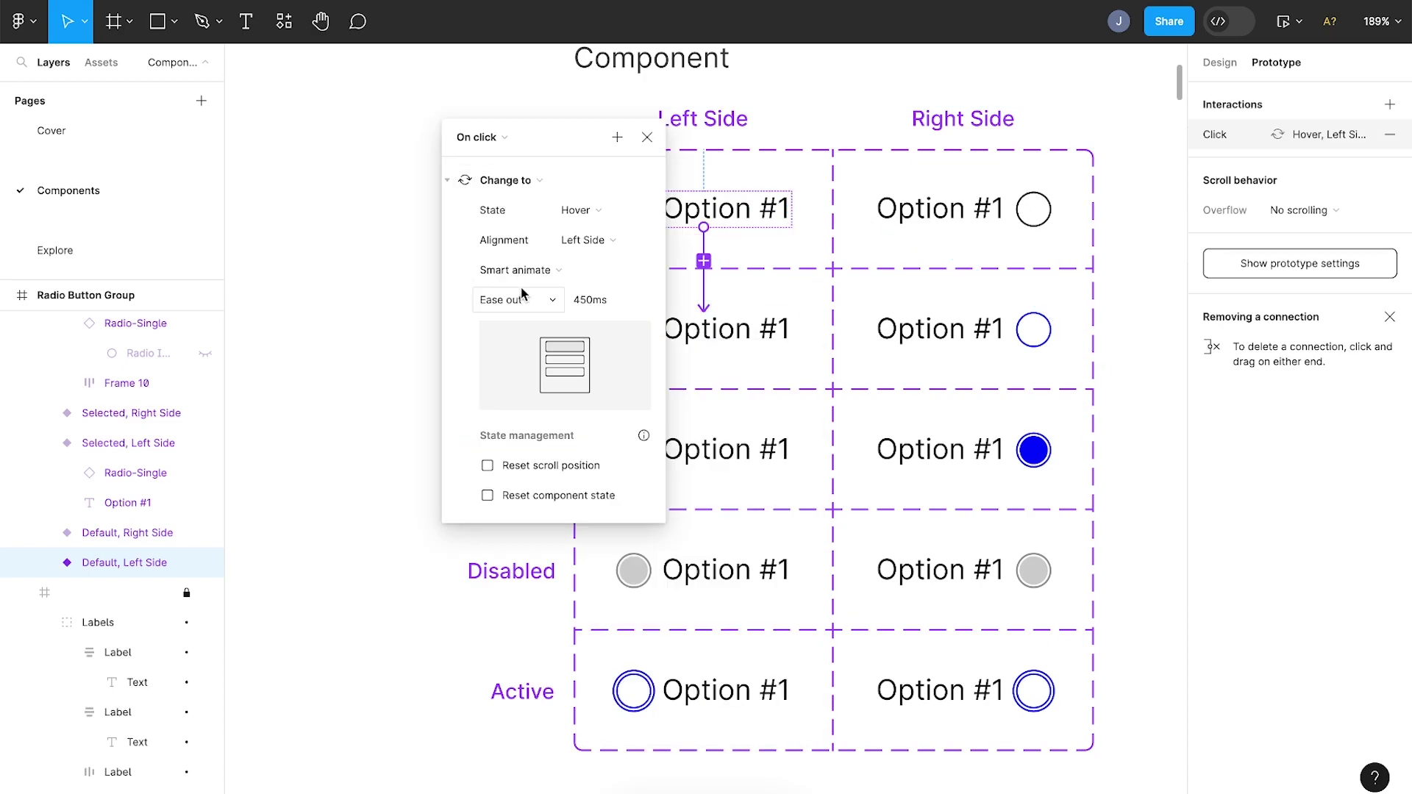
click(530, 276)
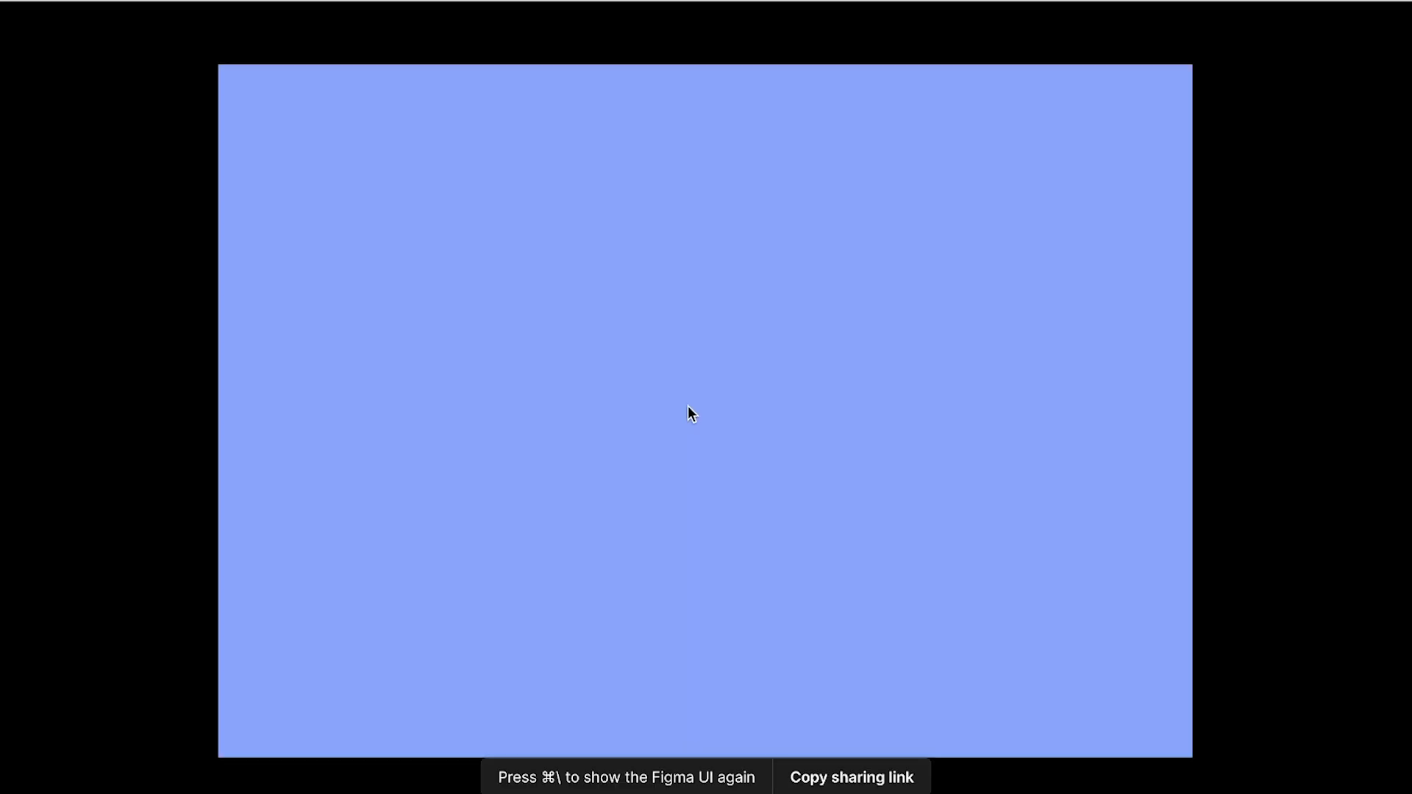
click(686, 407)
click(680, 398)
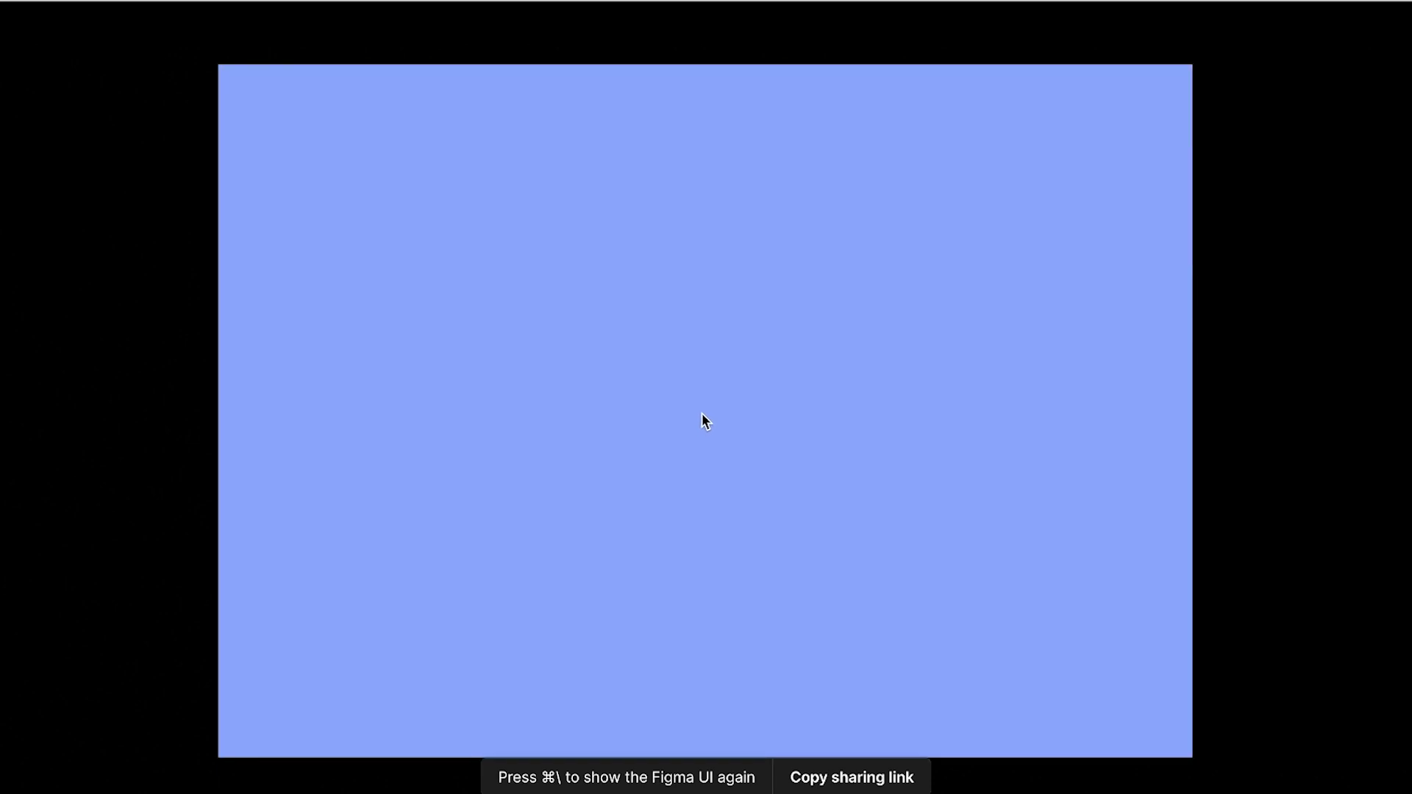
click(702, 414)
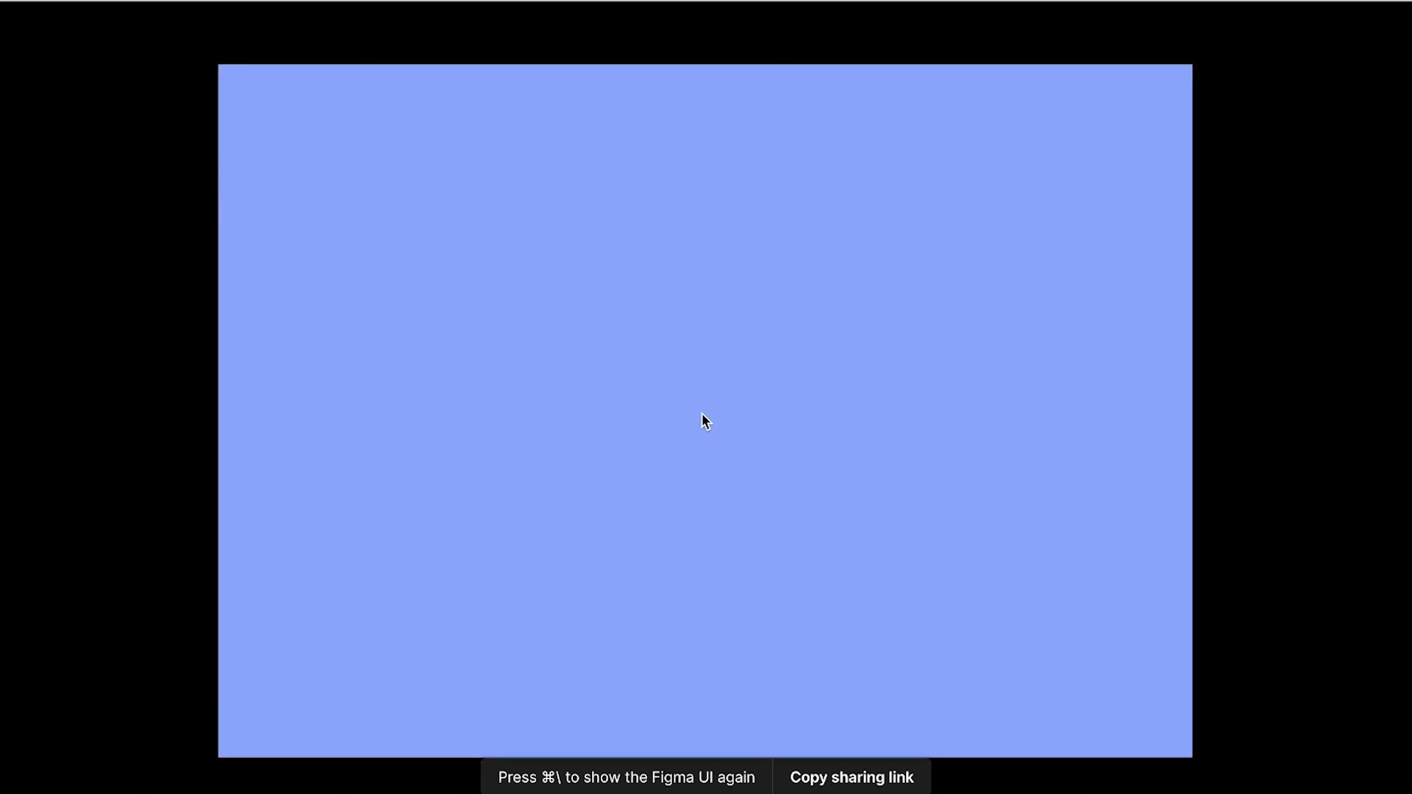
click(702, 413)
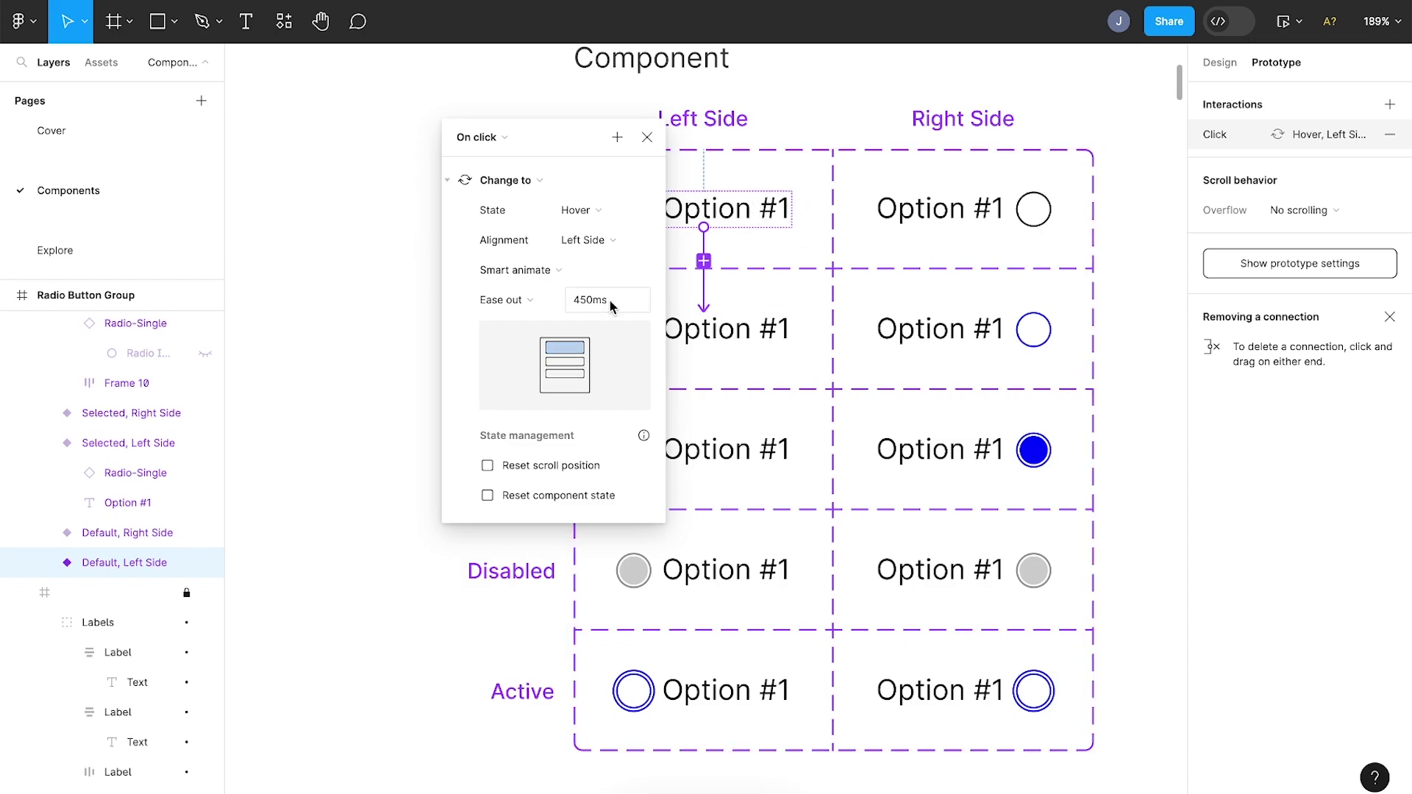
Keep the left Default-to-Hover transition at 450ms and change its trigger to While hovering
click(608, 299)
key(Return)
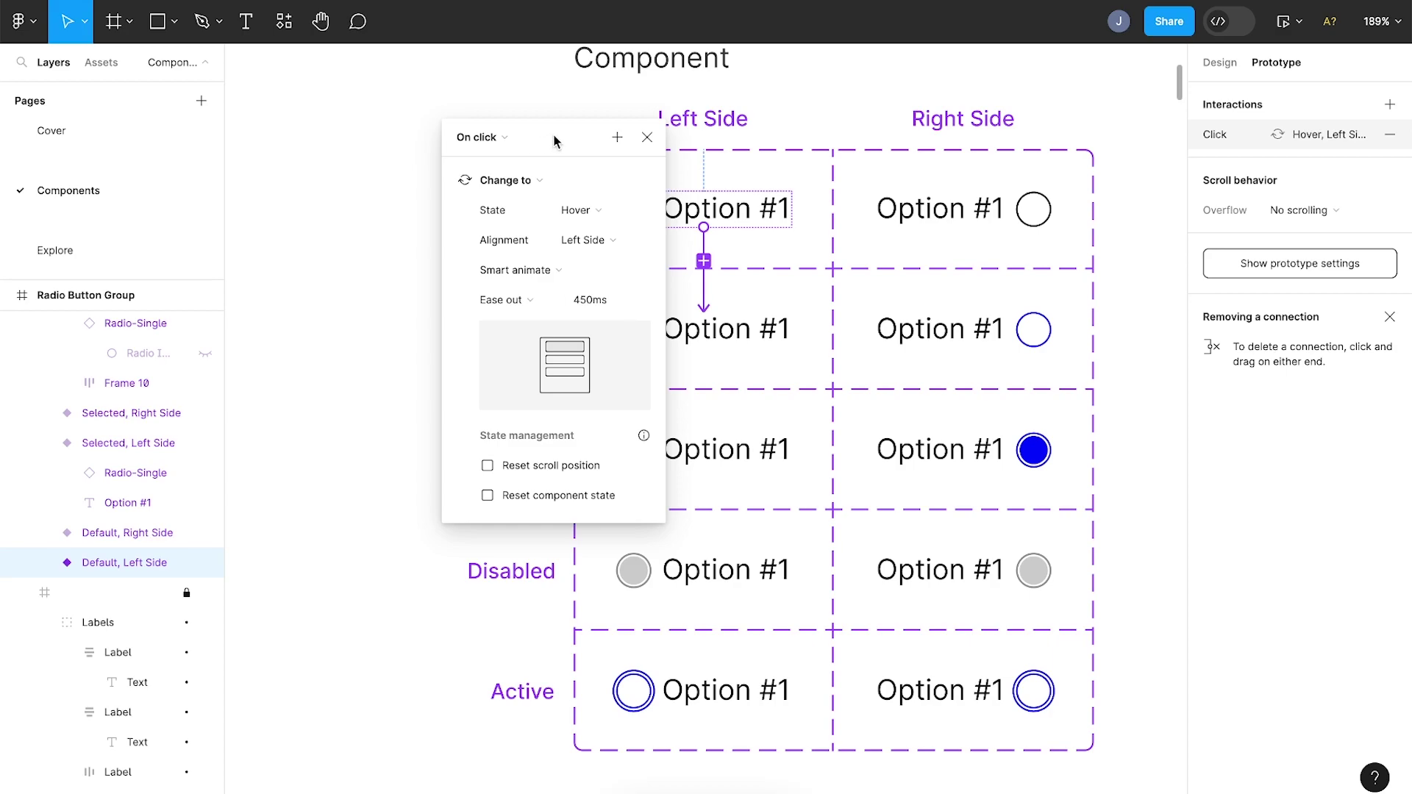
drag(552, 134, 343, 152)
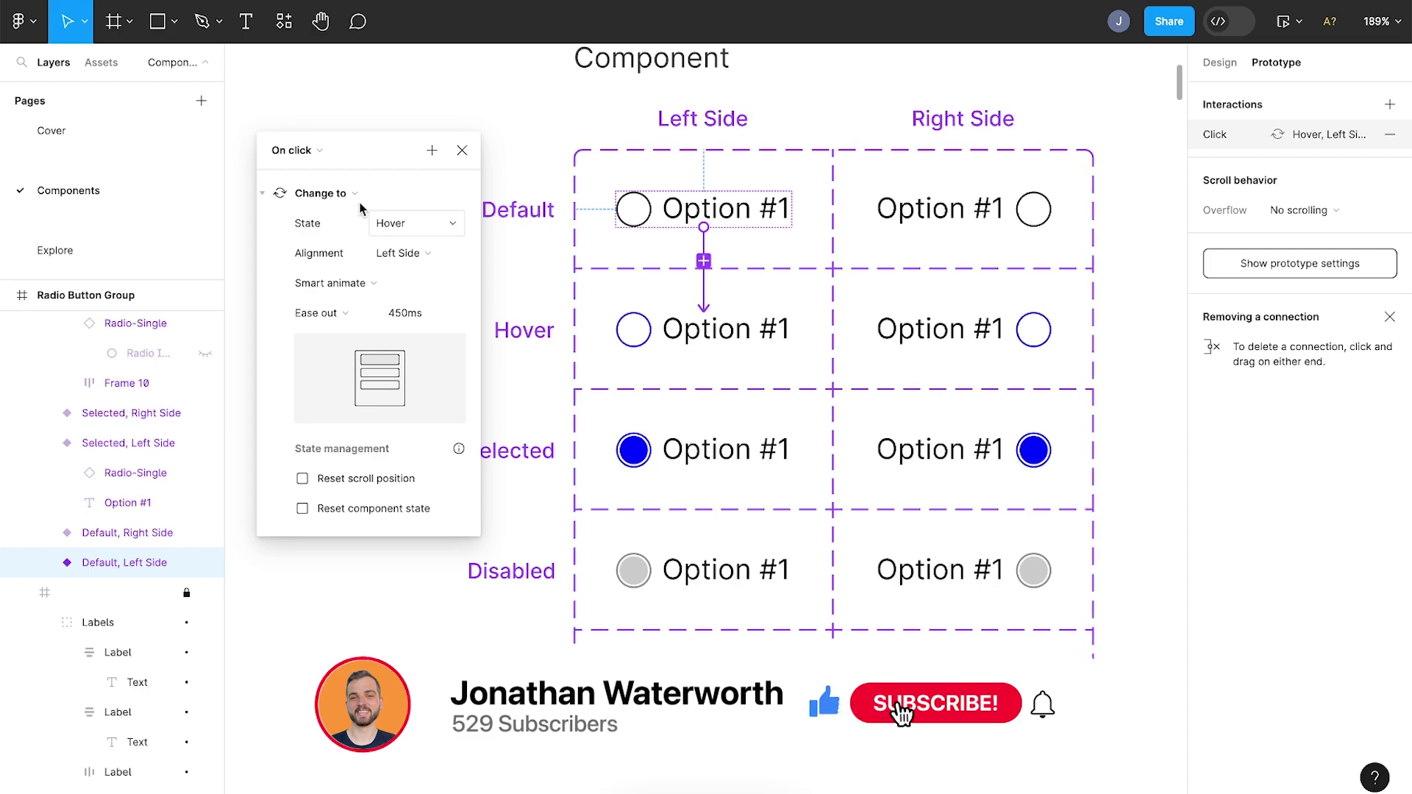
click(305, 150)
click(327, 194)
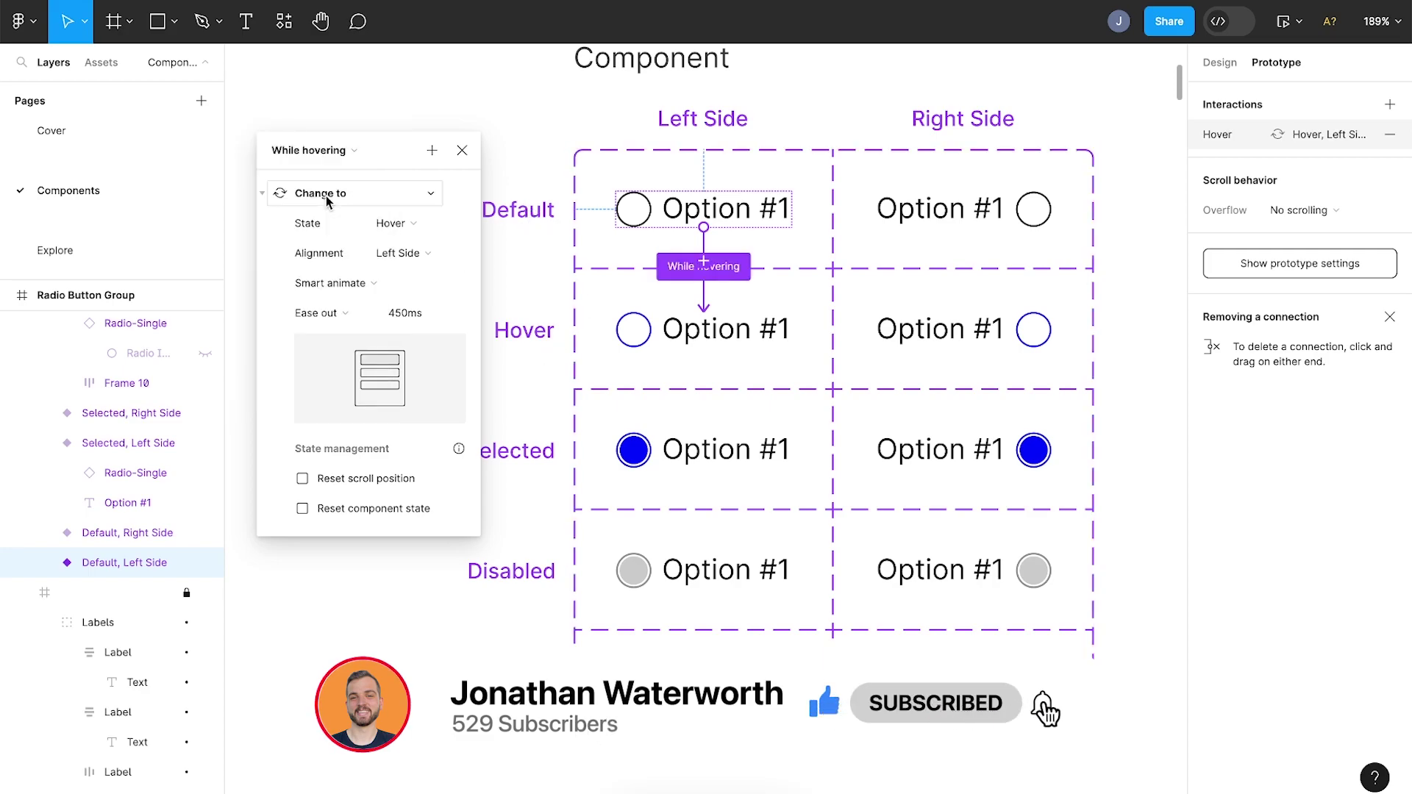
click(502, 268)
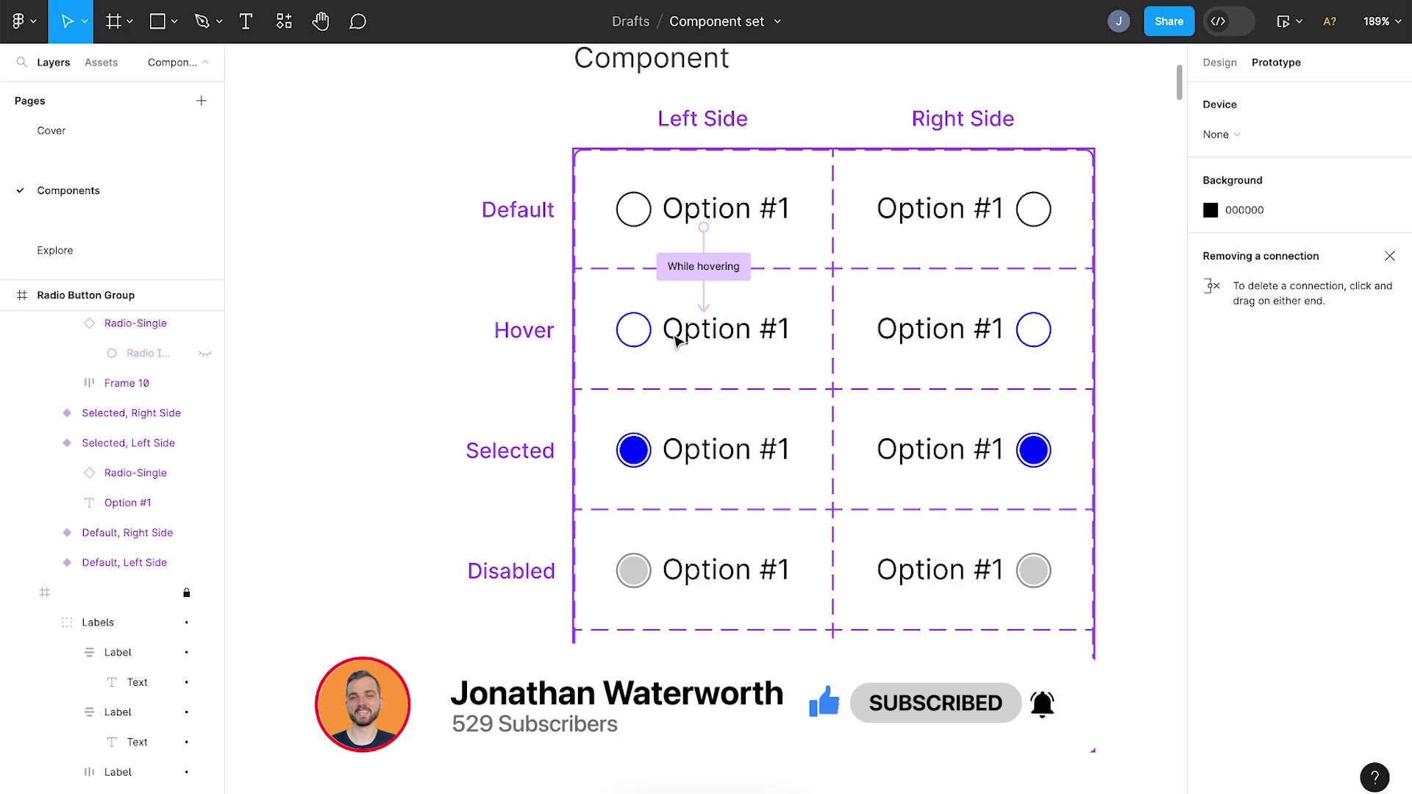
scroll(678, 342, up, 2)
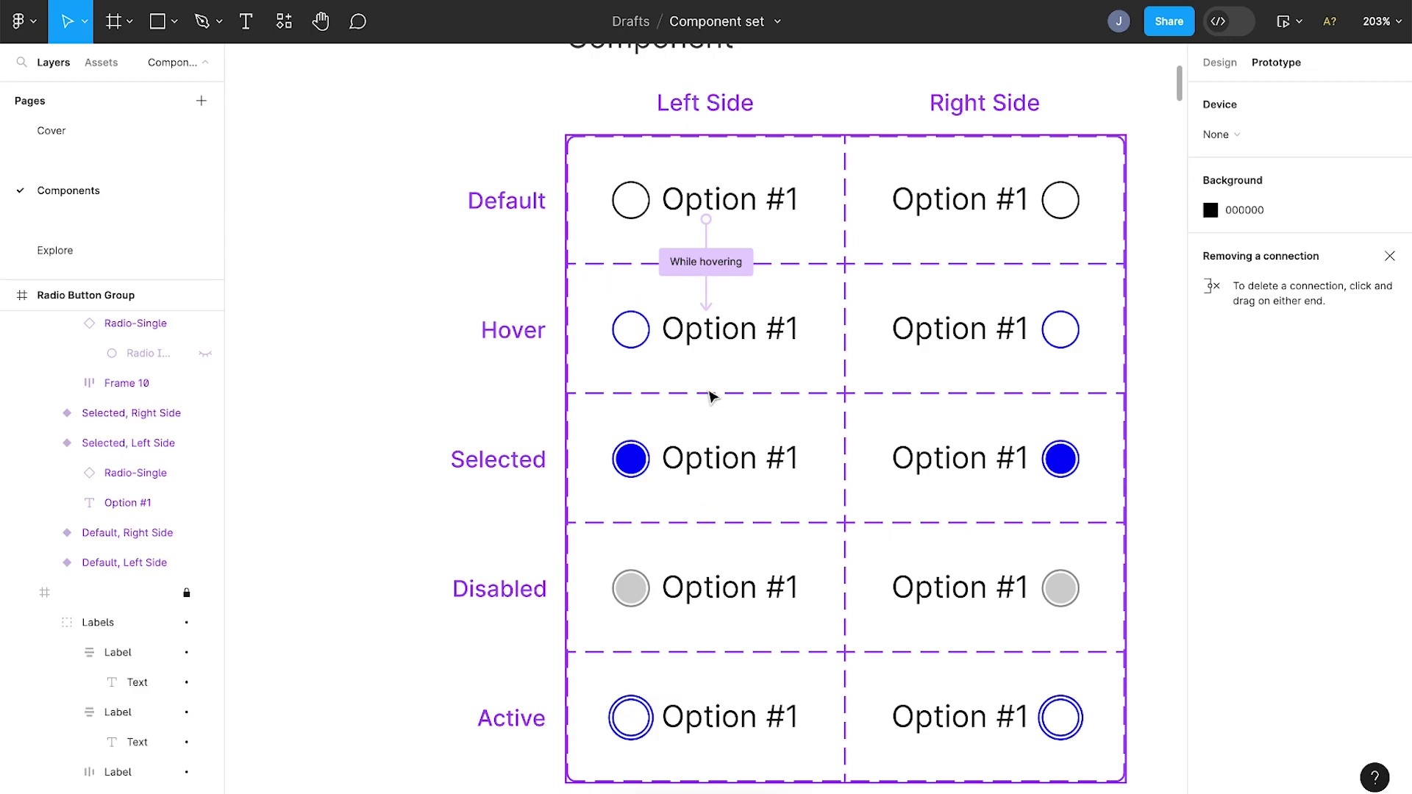
Link left Hover to Selected, right Default to Hover, and right Hover to Selected
click(688, 345)
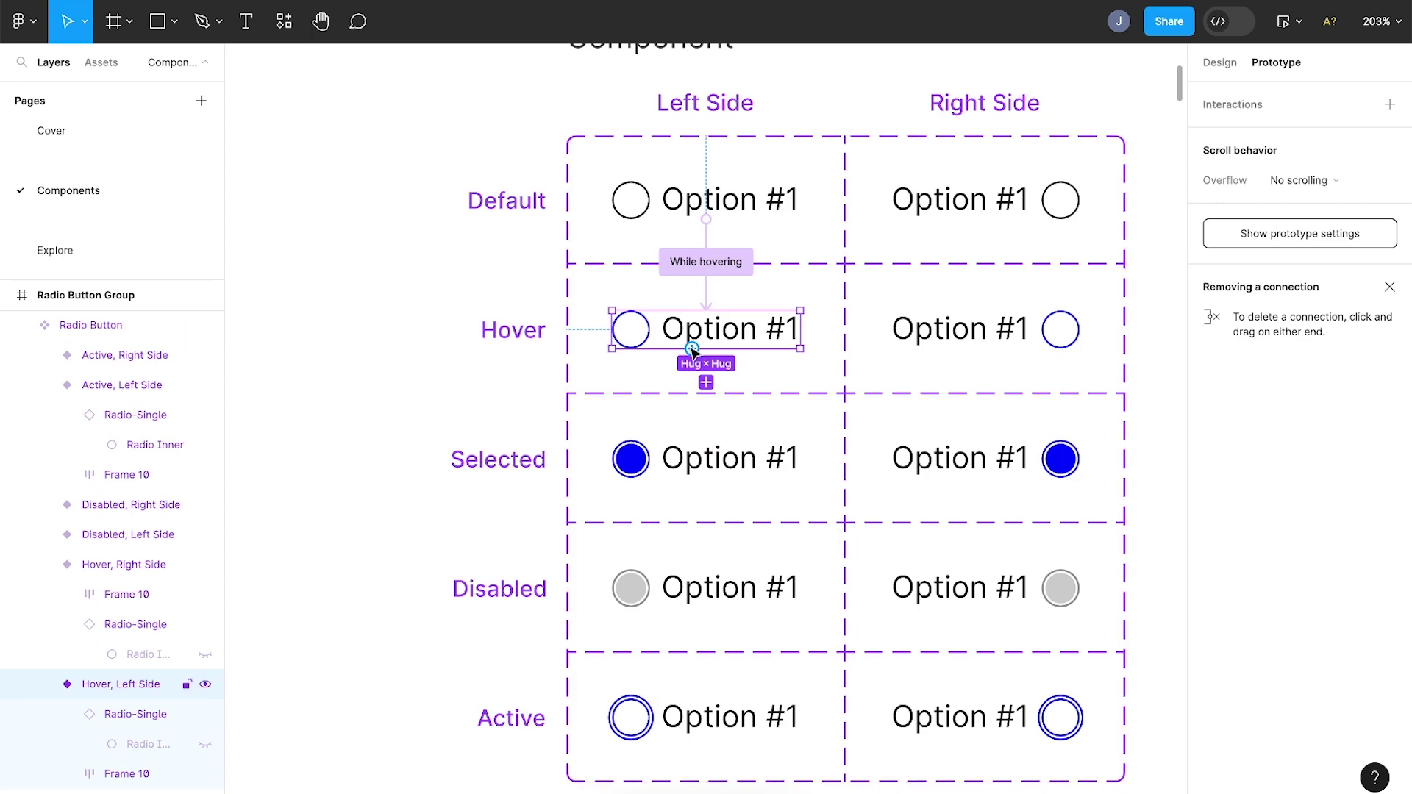
drag(696, 350, 671, 482)
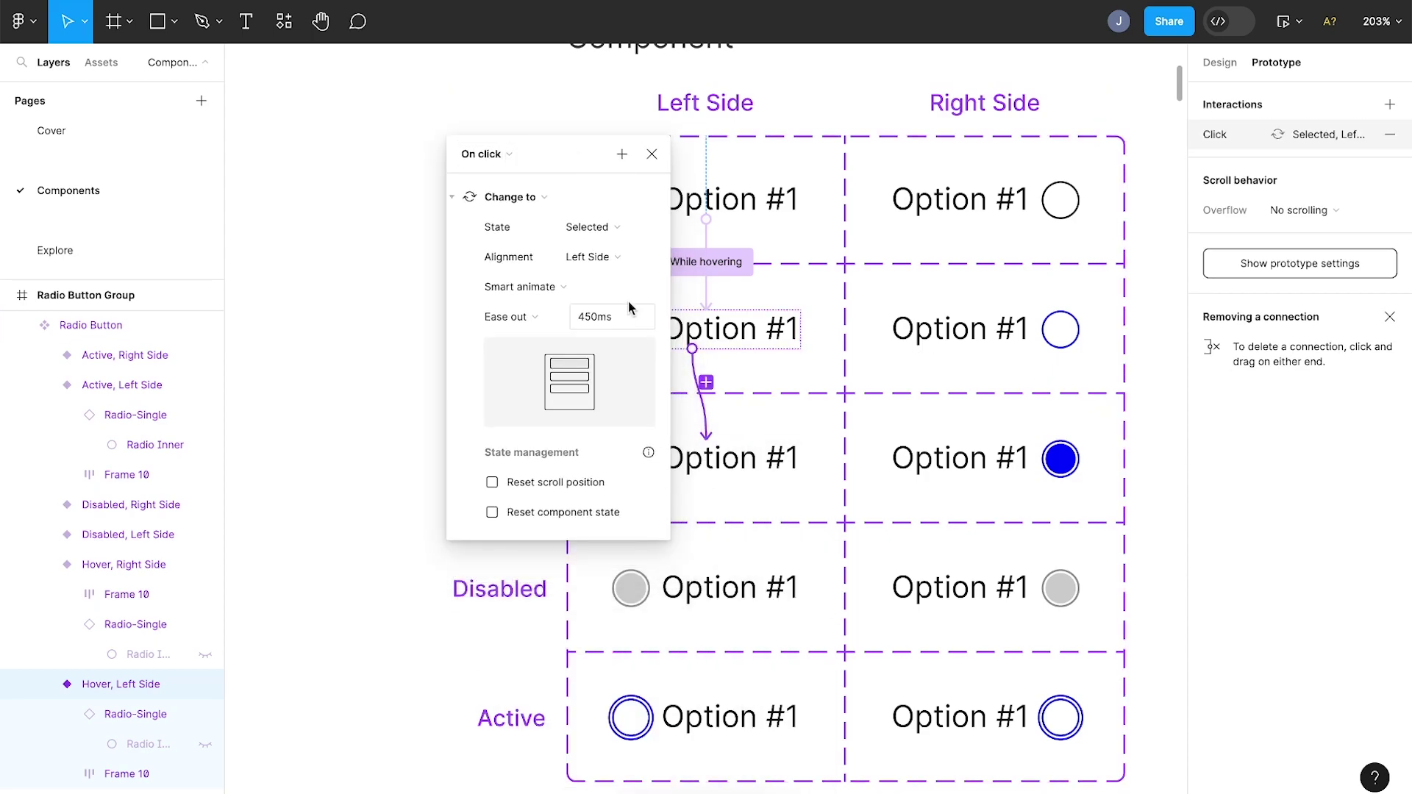
click(652, 153)
click(971, 200)
drag(984, 220, 985, 323)
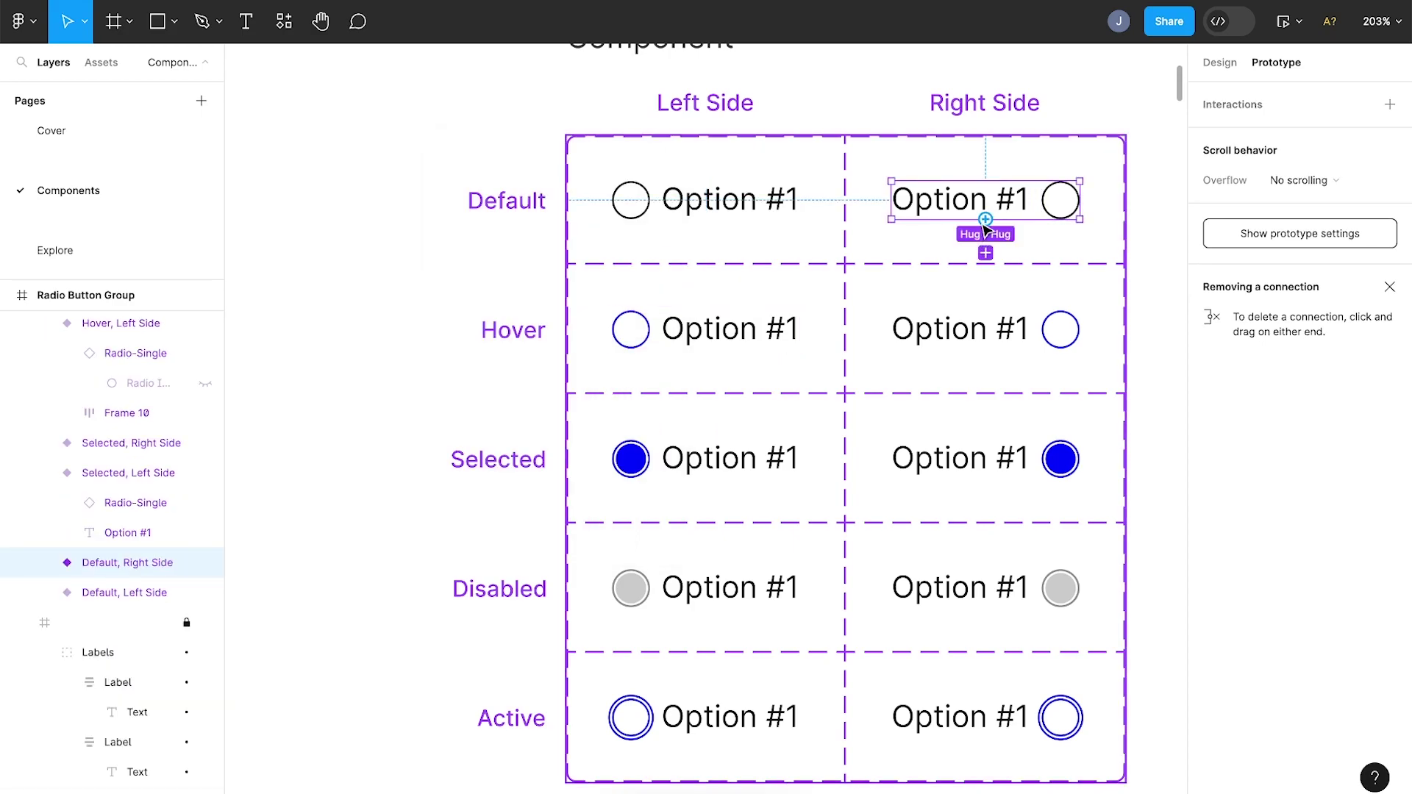
click(960, 329)
drag(1081, 329, 986, 495)
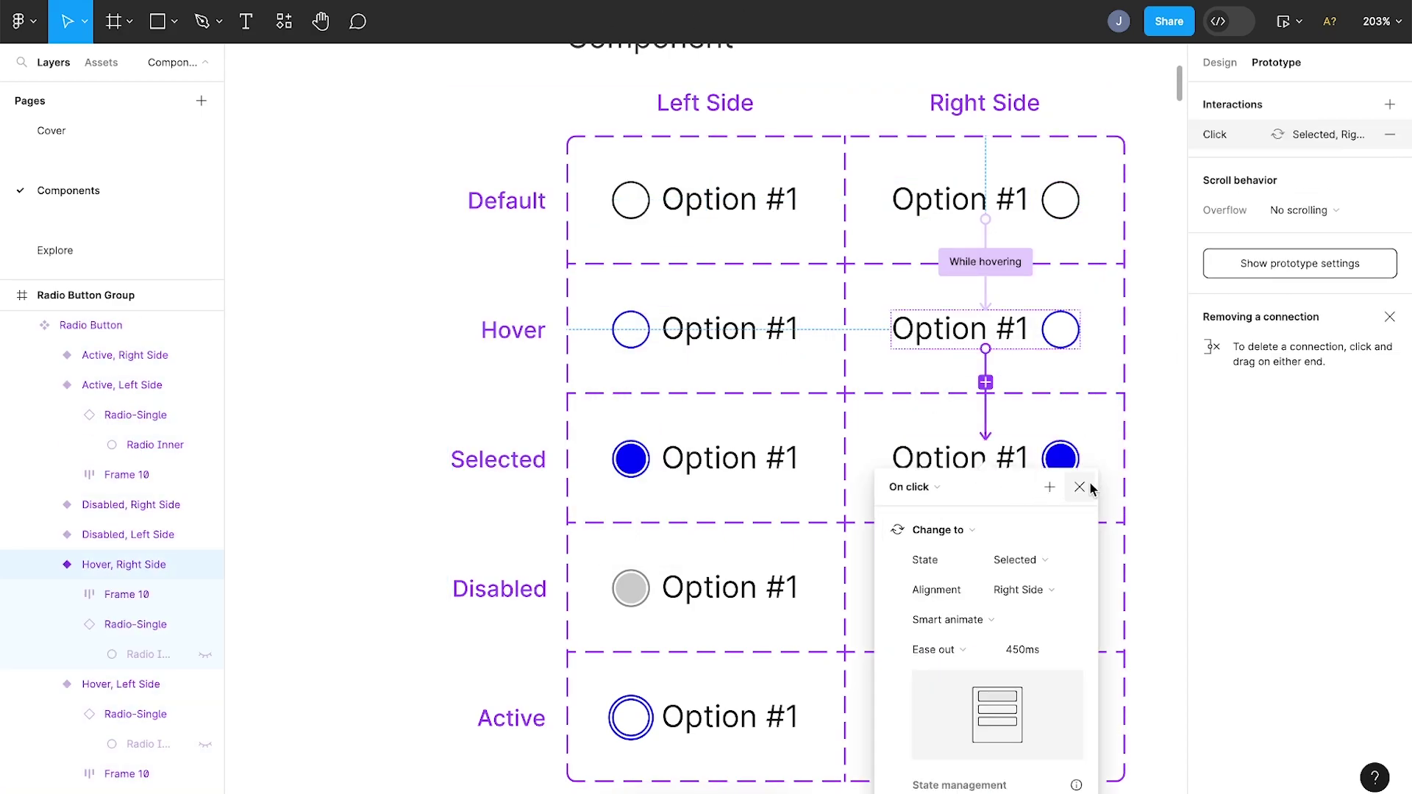
click(1081, 489)
Preview the radio prototype starting from the Default, Left Side variant
click(684, 199)
ctrl+scroll(688, 201, down, 2)
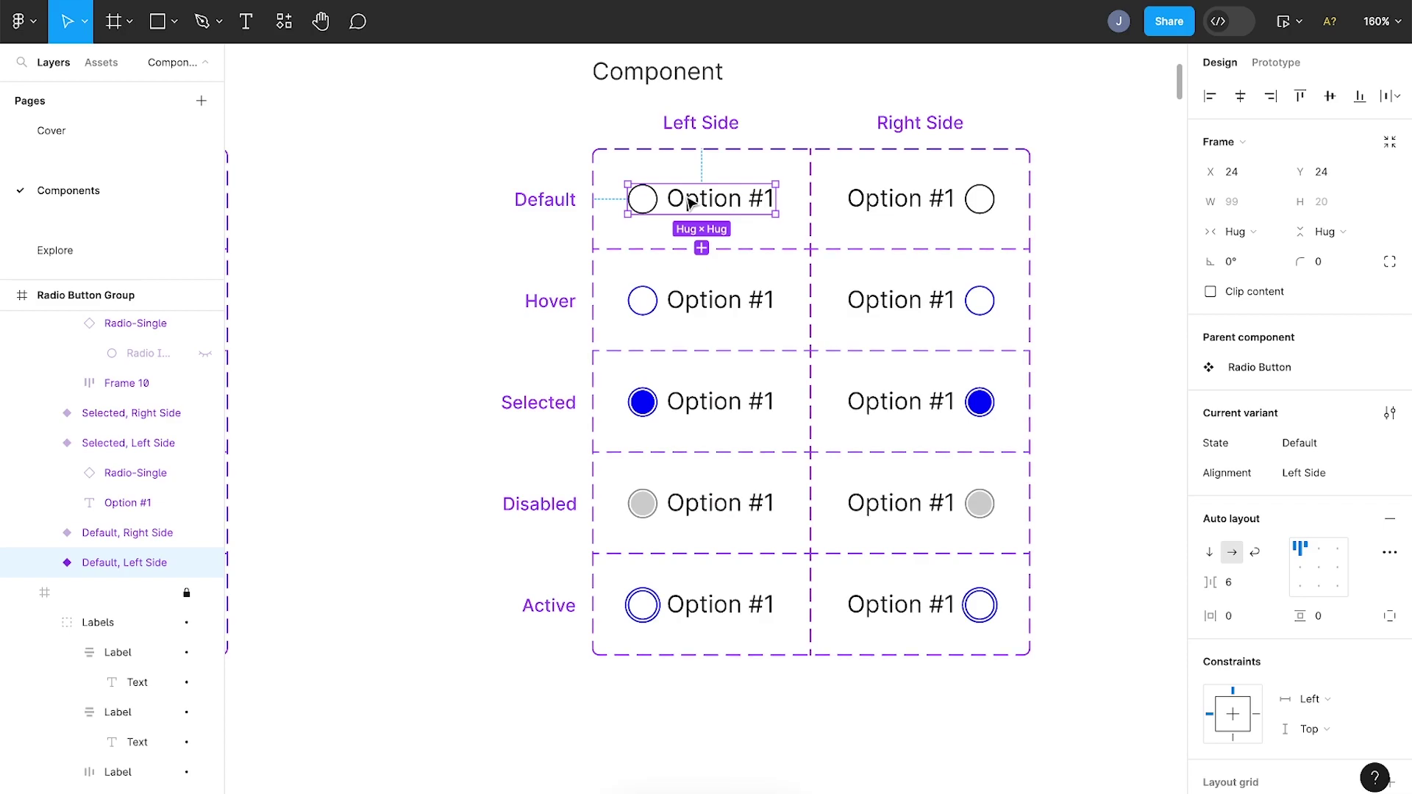
scroll(688, 202, down, 2)
key(shift+space)
scroll(987, 149, up, 2)
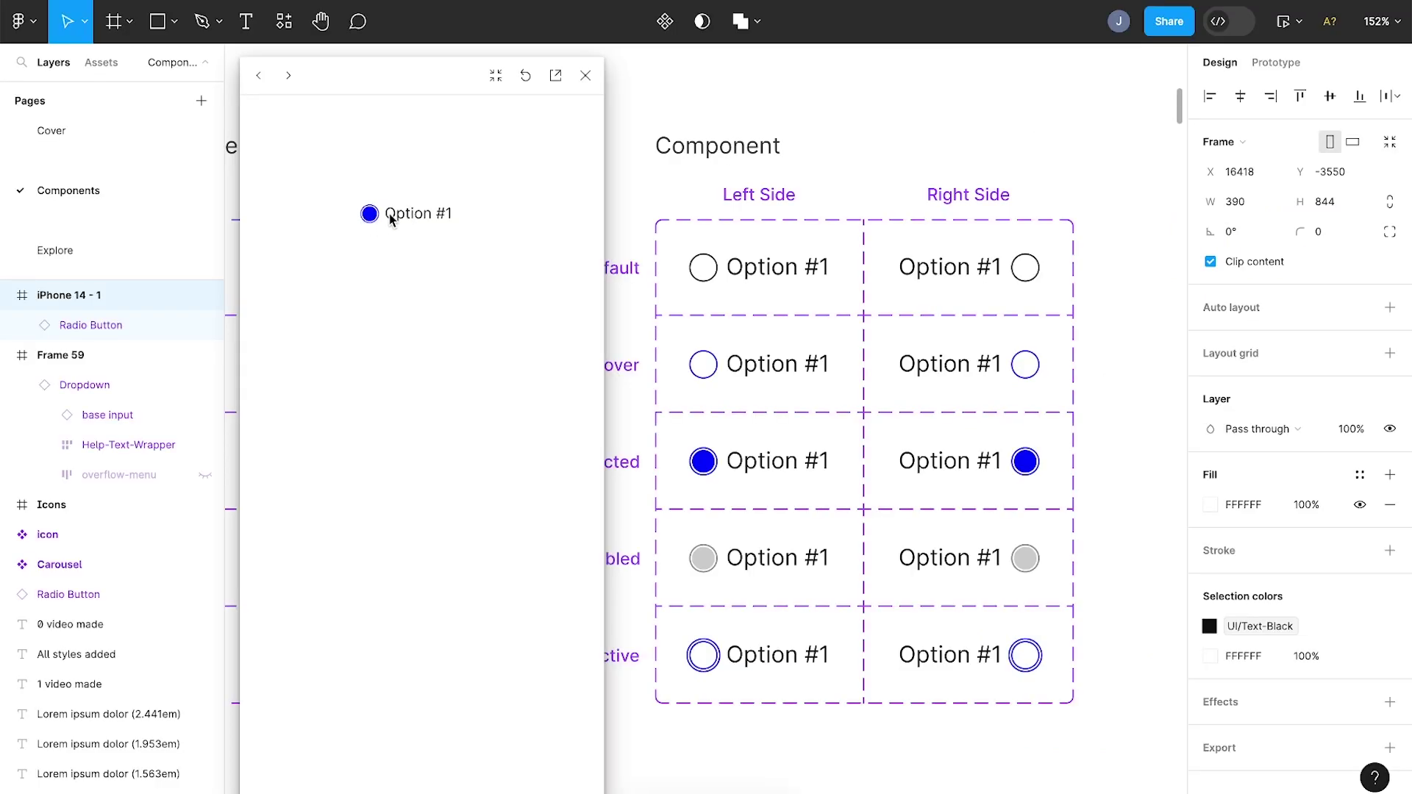
key(shift+space)
click(717, 496)
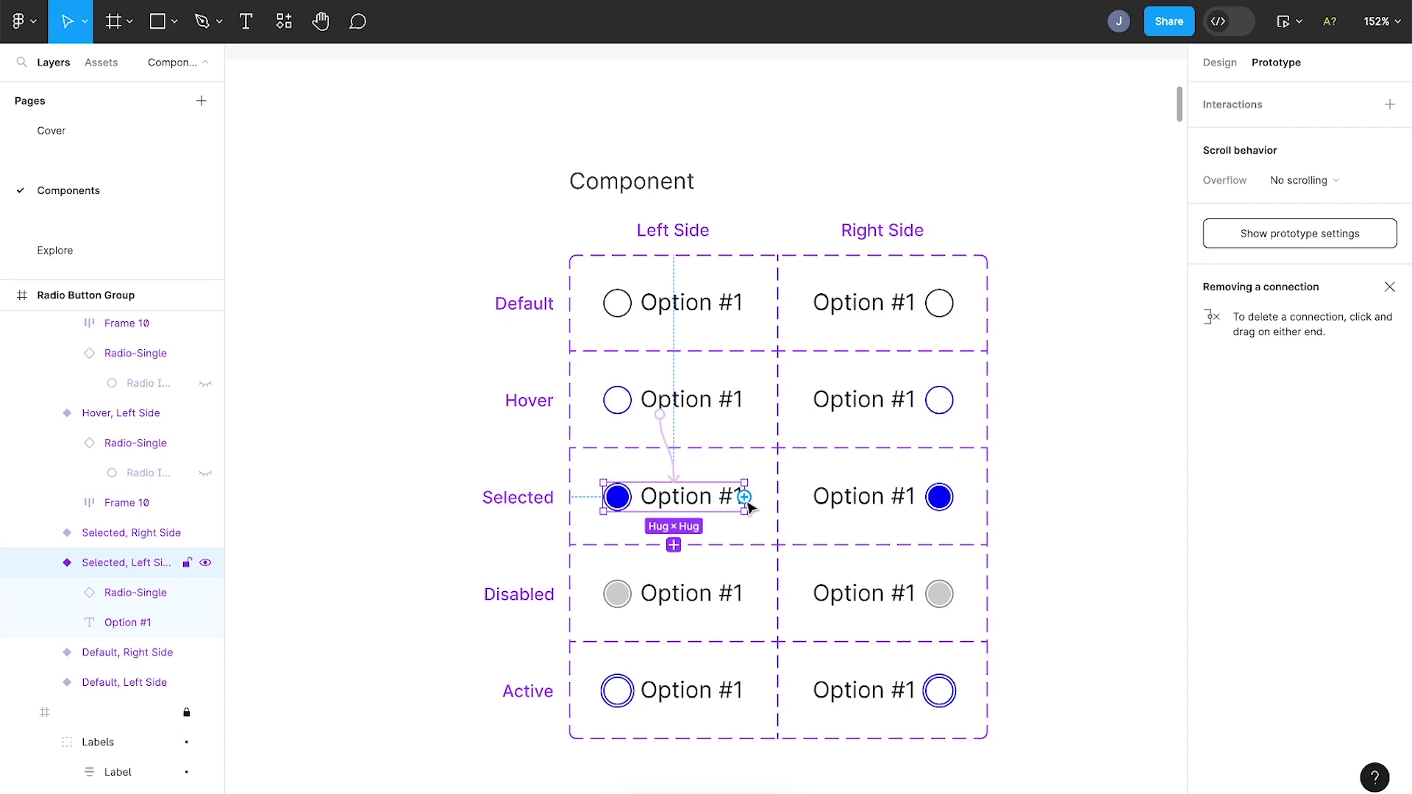
Link both Selected variants back to Default, then toggle Option #1 in the preview
drag(745, 498, 673, 309)
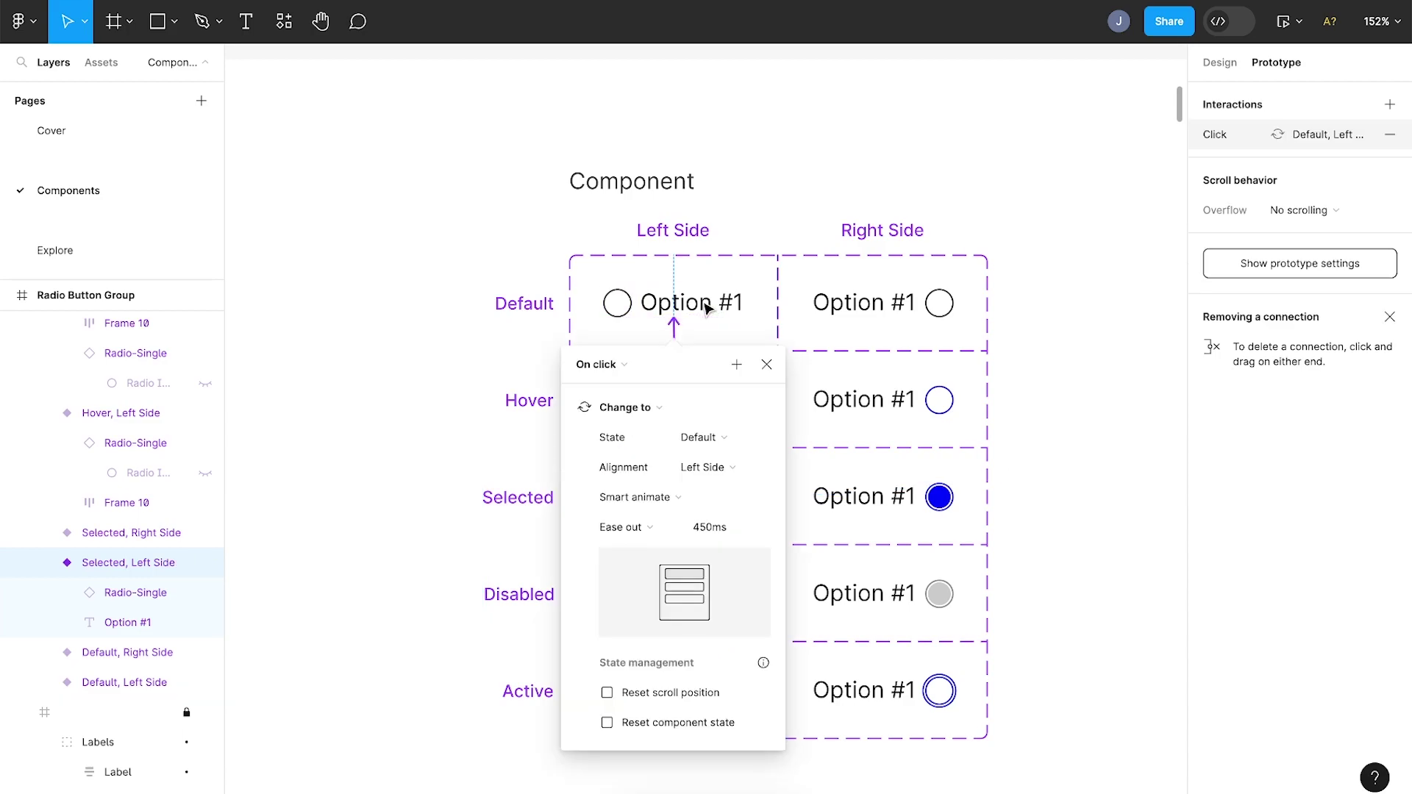
click(939, 497)
drag(956, 497, 914, 323)
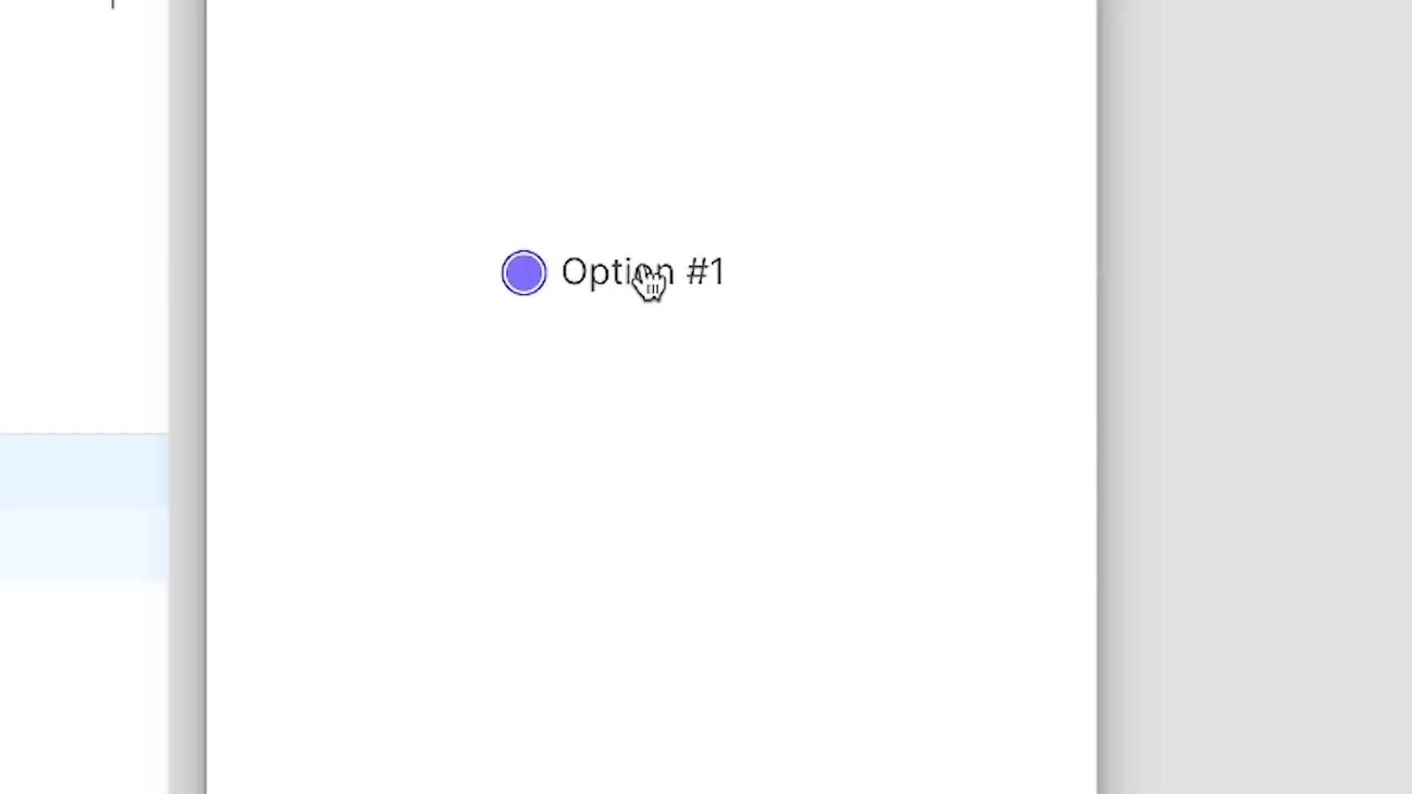
click(653, 280)
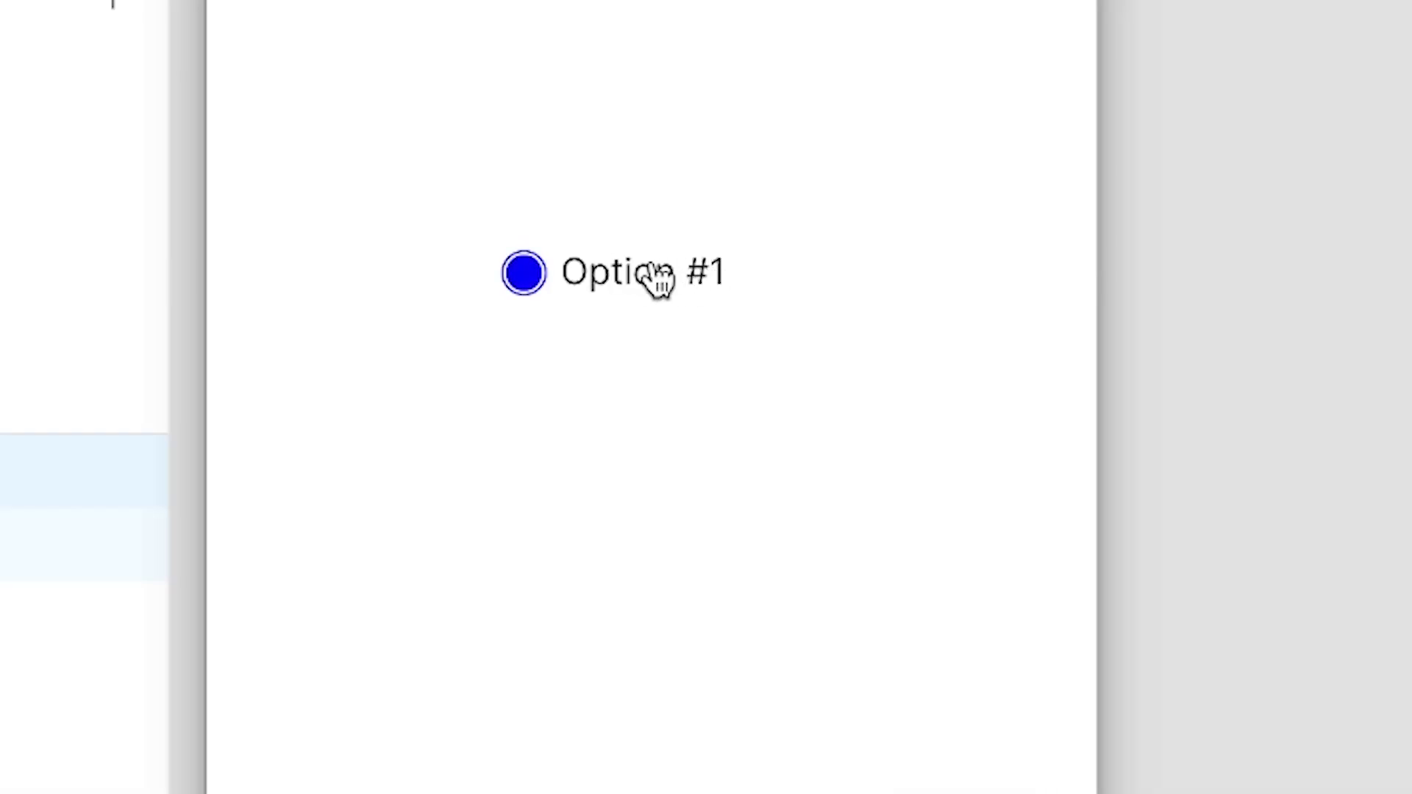
click(658, 280)
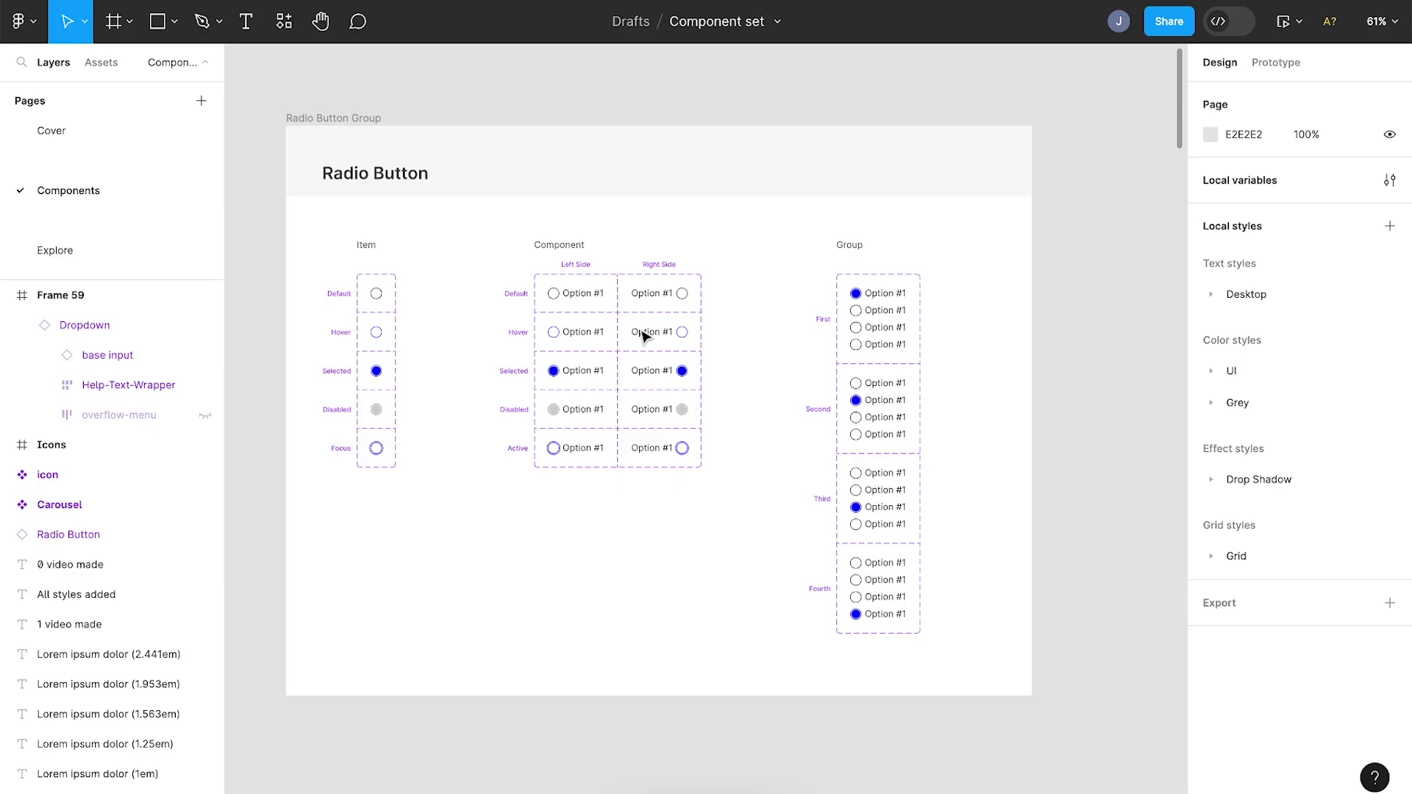
scroll(643, 334, right, 5)
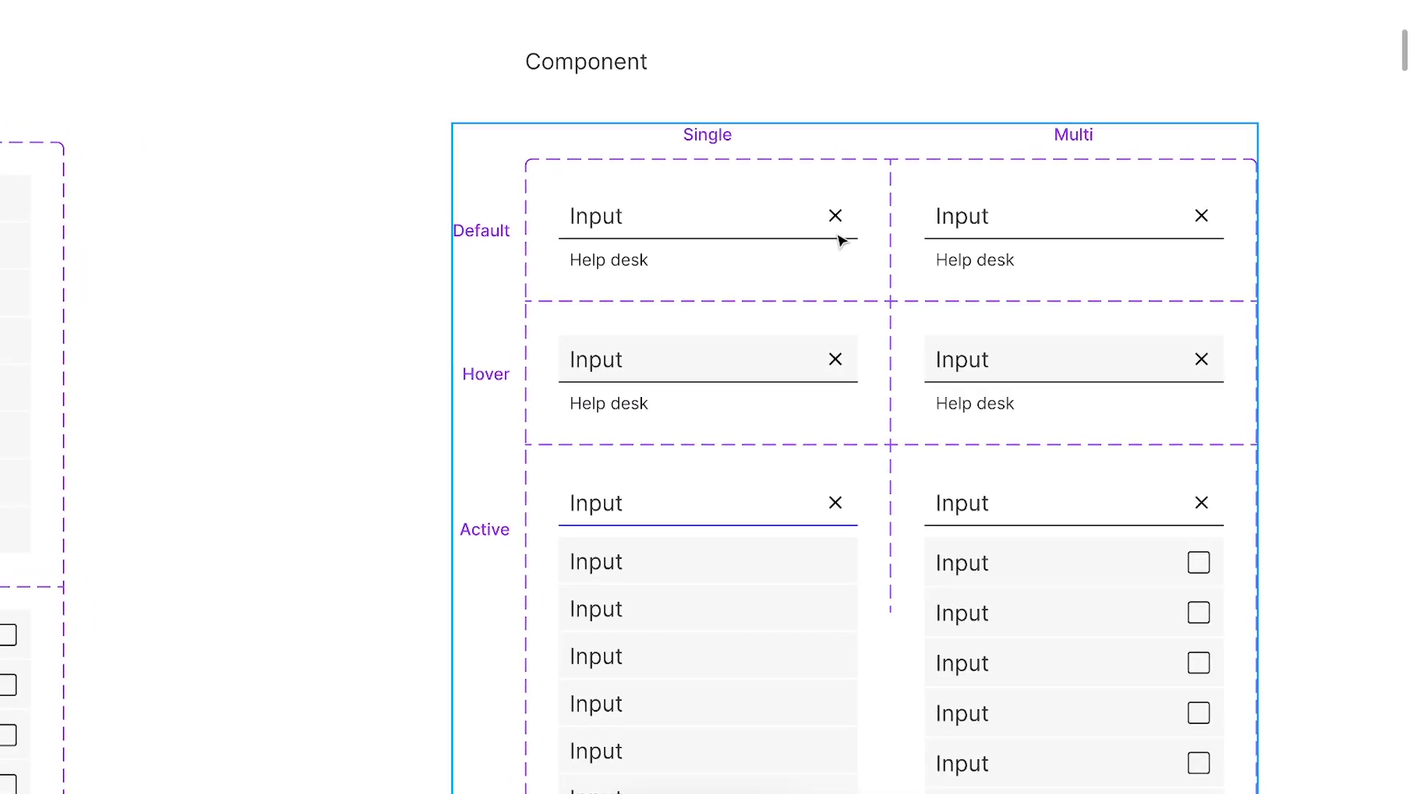
scroll(686, 229, down, 3)
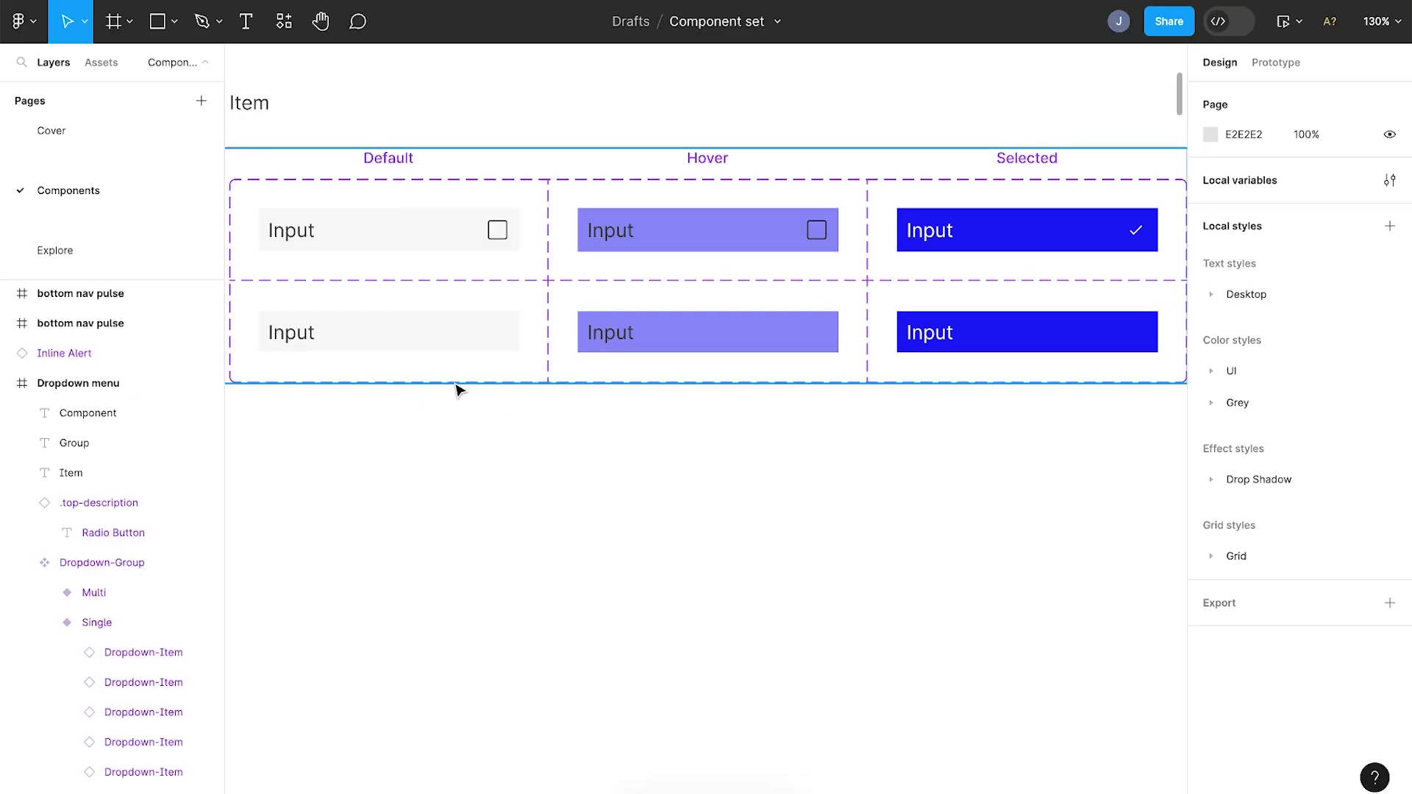
Connect the Single, Default dropdown item to Single, Hover with a While hovering trigger
click(400, 345)
click(1275, 64)
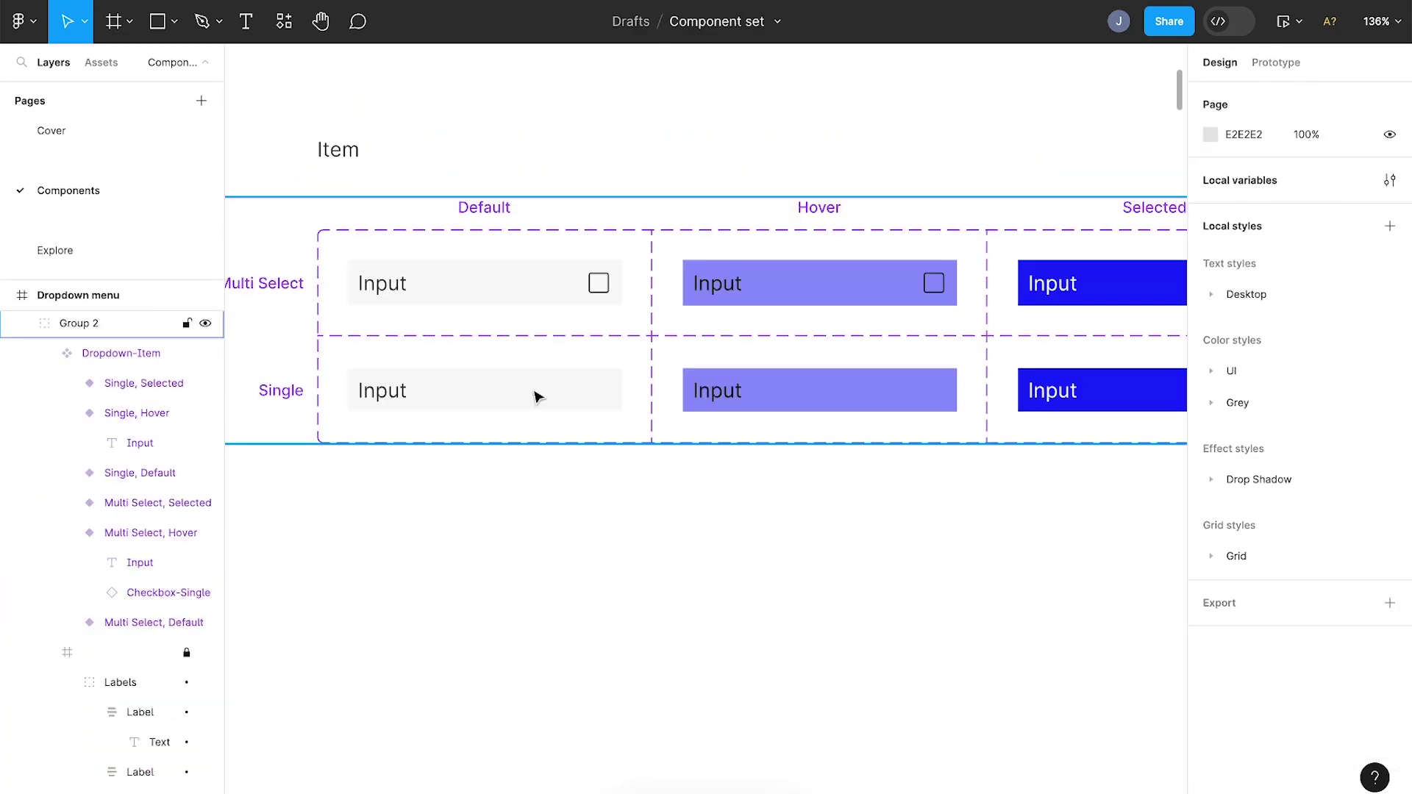
click(537, 394)
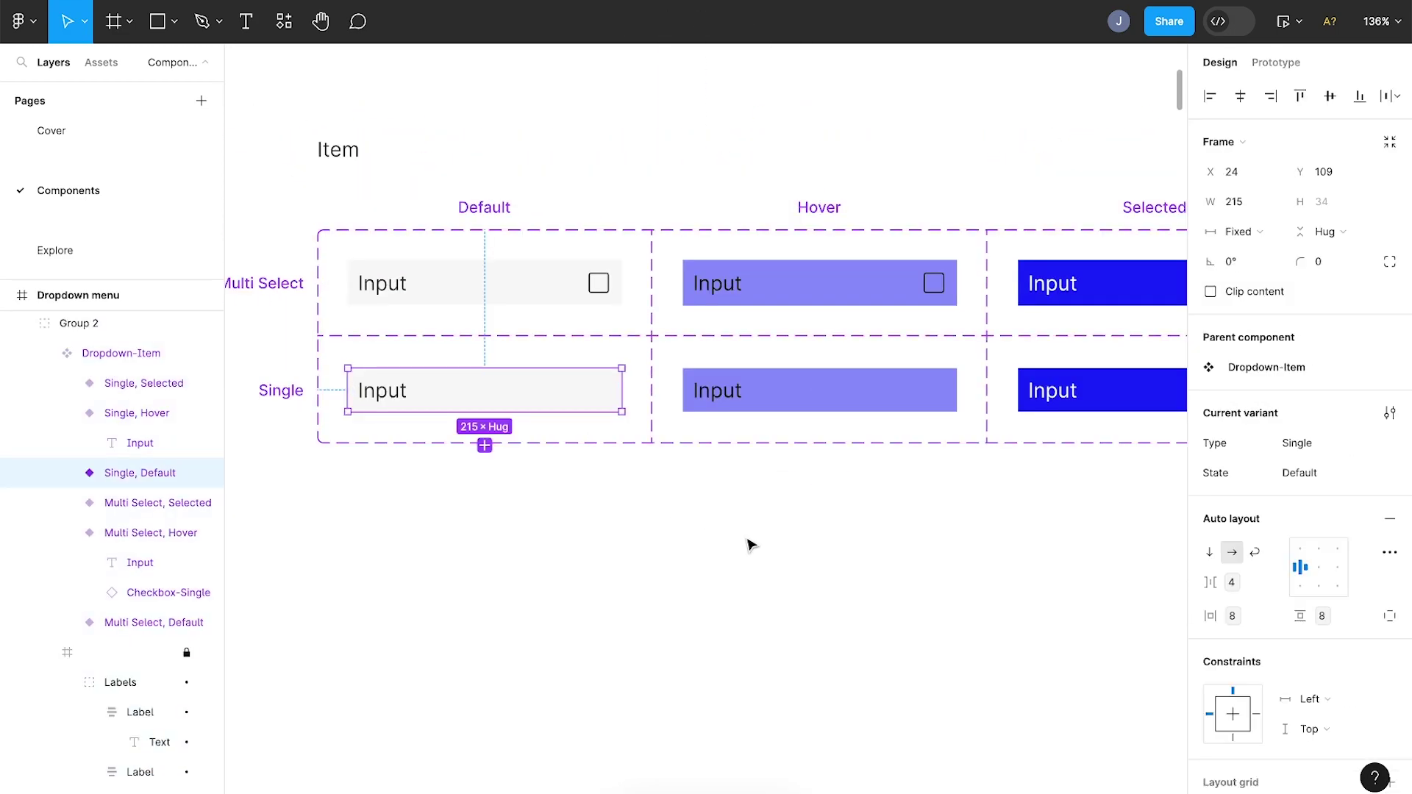
click(1275, 62)
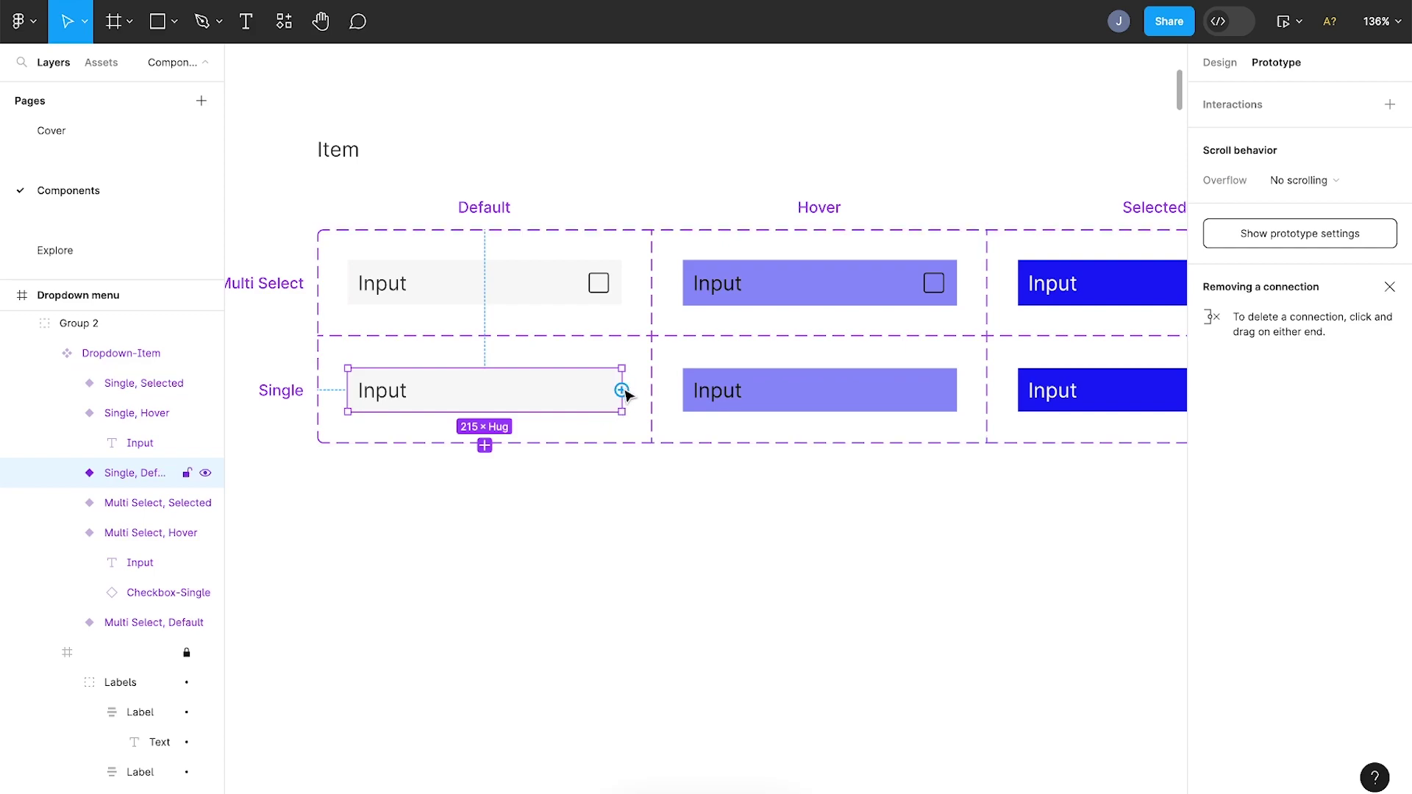
drag(624, 393, 725, 394)
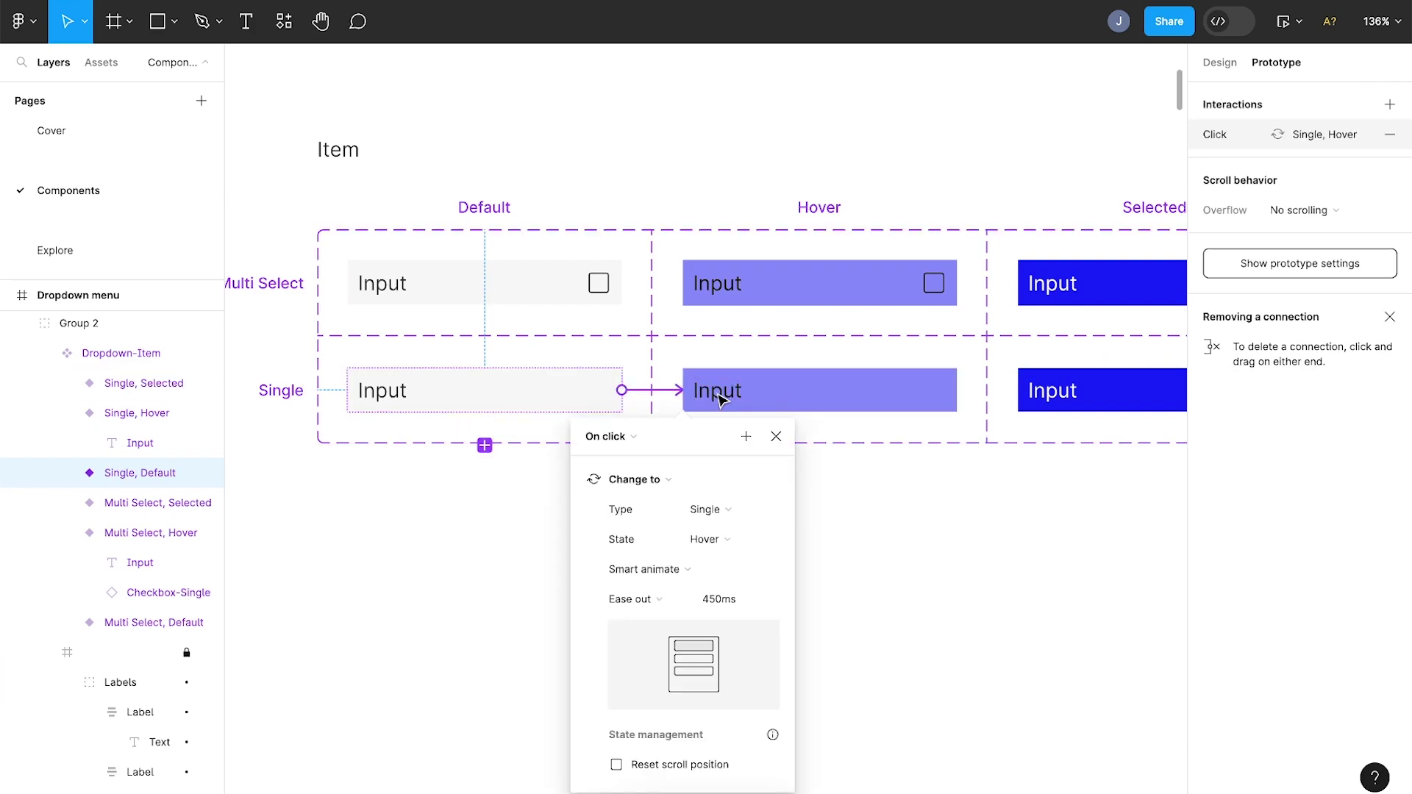
click(614, 437)
click(651, 482)
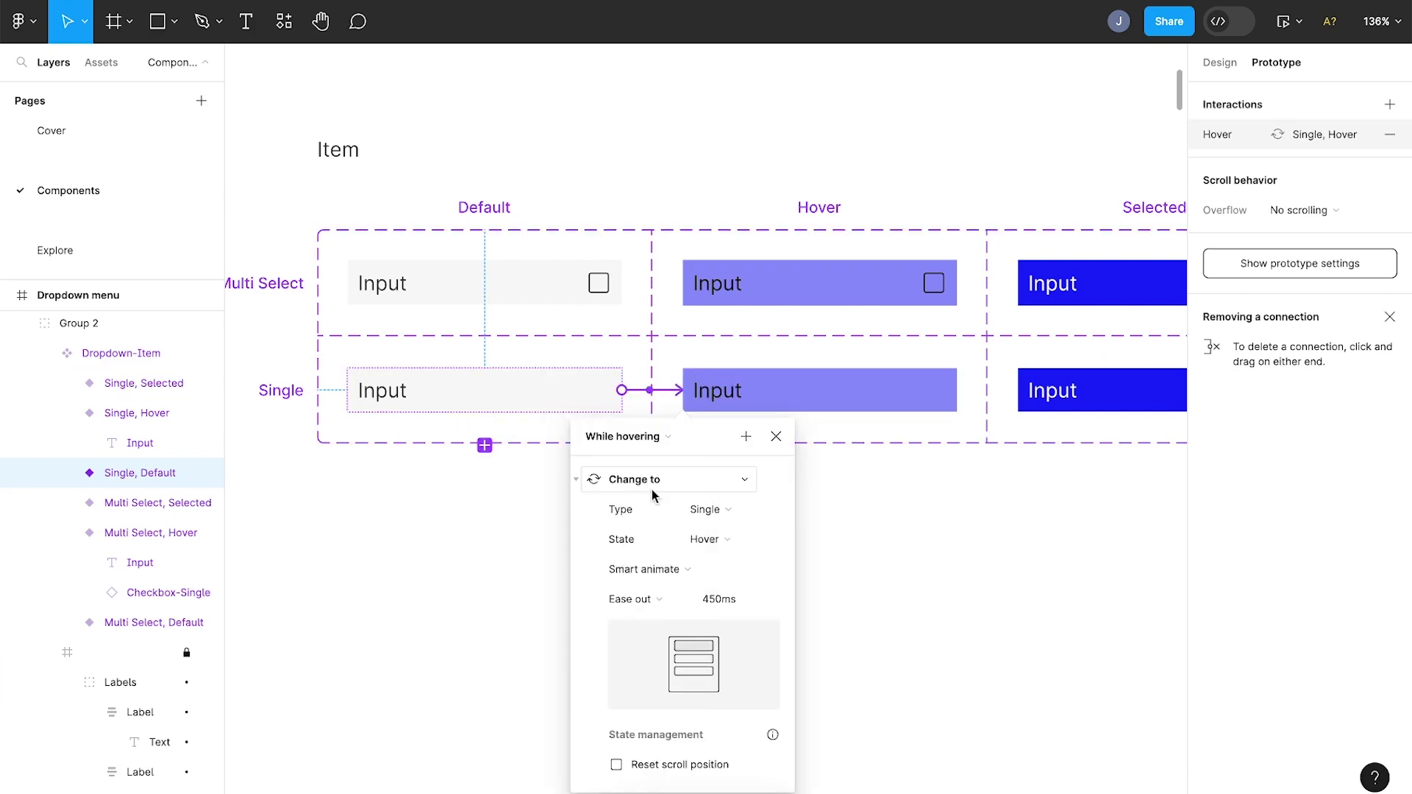
Connect Single, Hover to Selected on click, and Multi Select, Default to Hover
click(826, 404)
scroll(827, 406, right, 2)
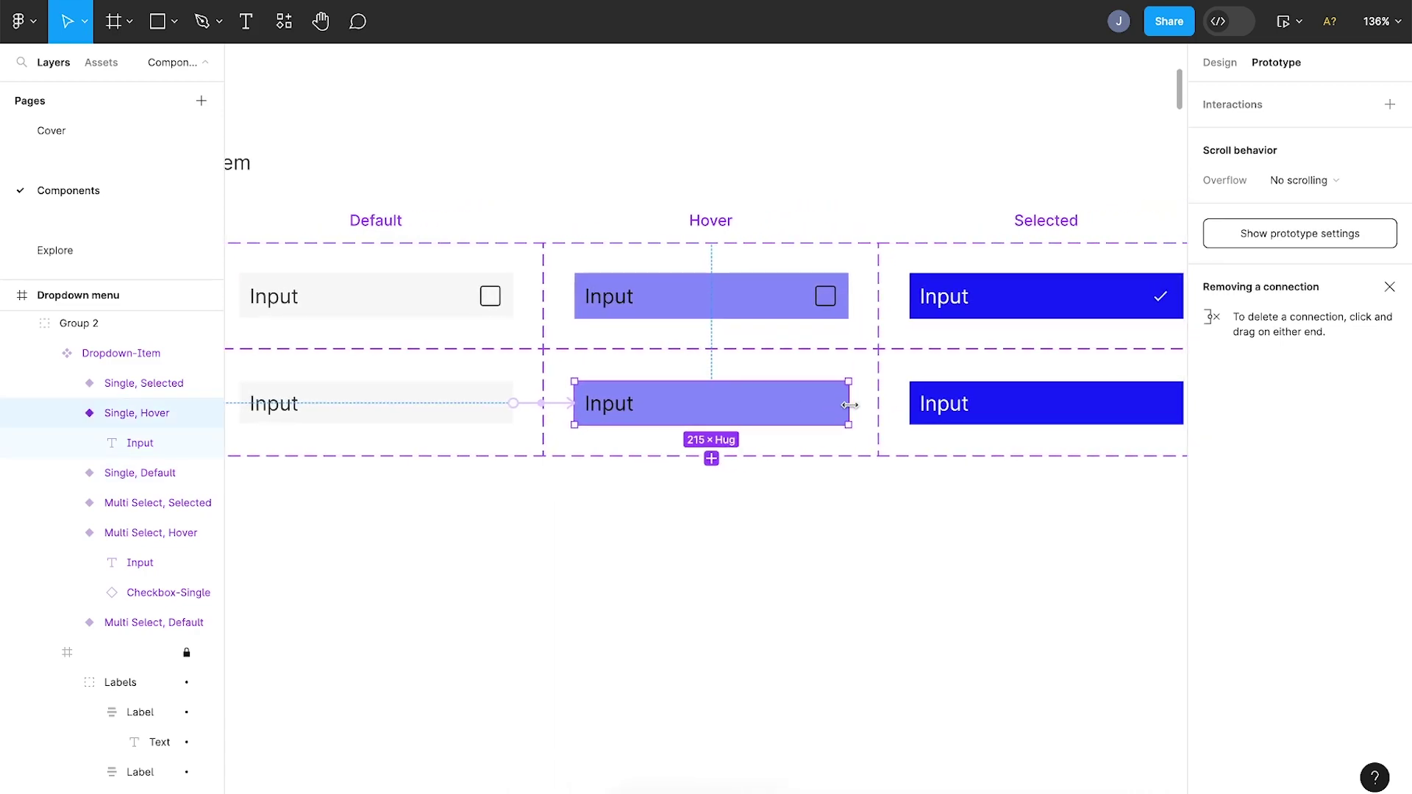
drag(847, 392, 955, 450)
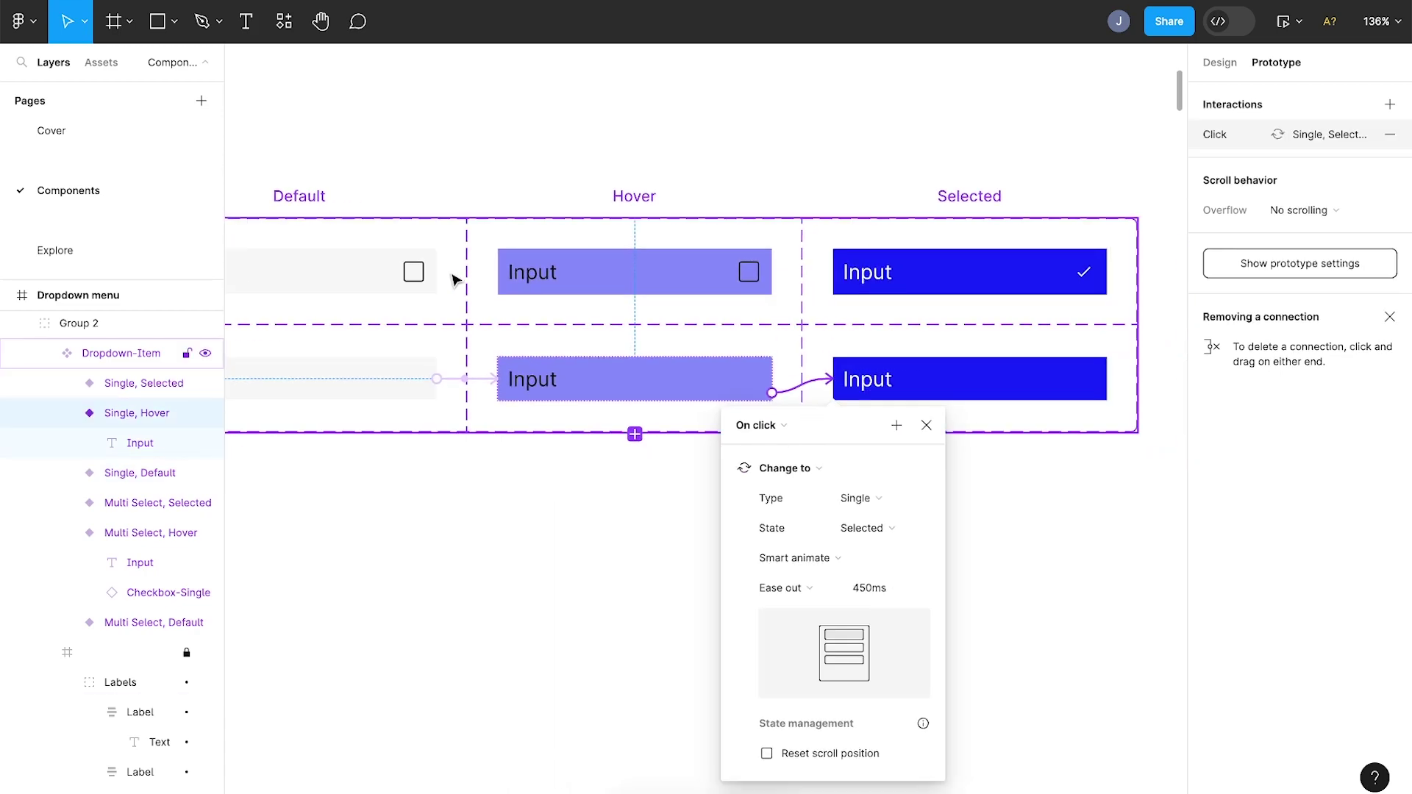
click(364, 269)
drag(438, 272, 679, 281)
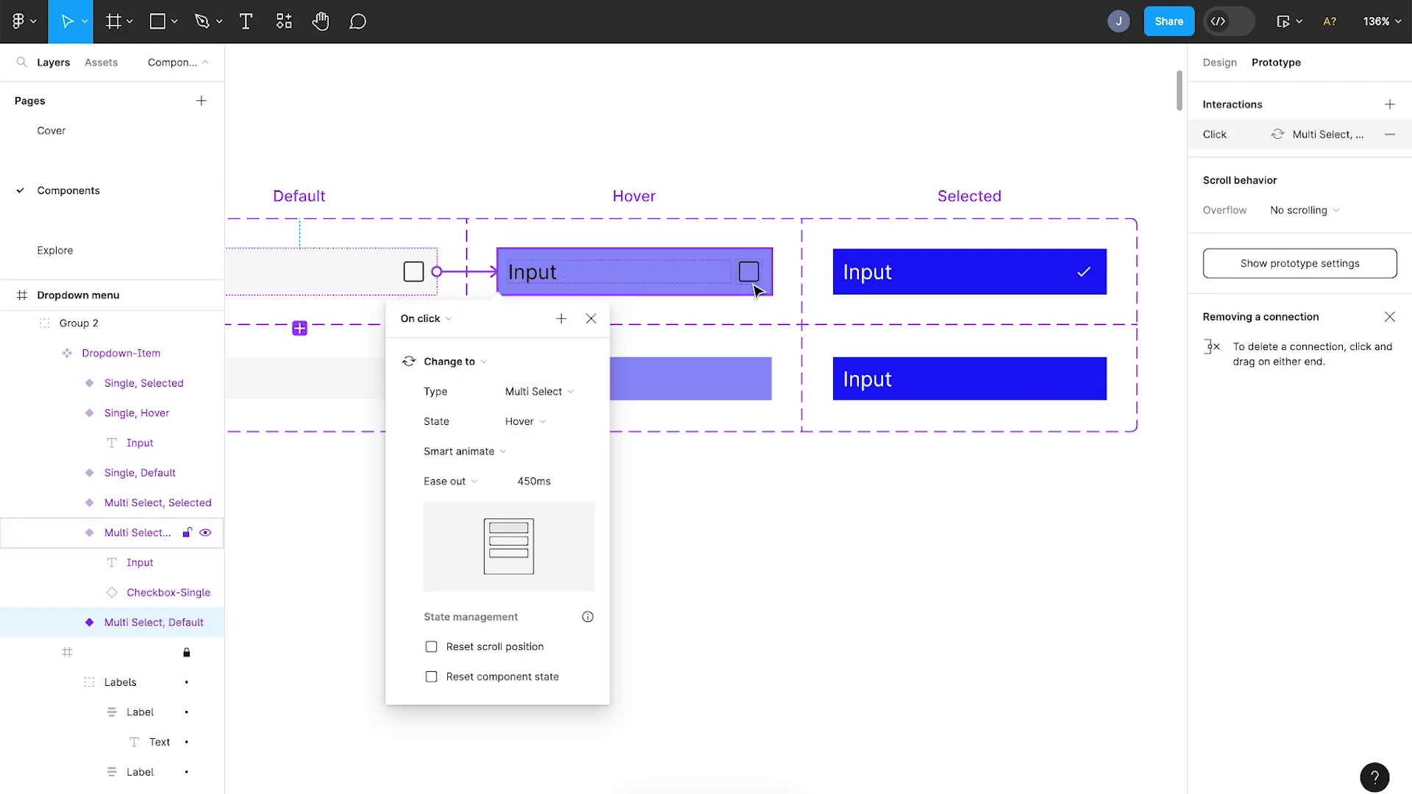
click(848, 151)
ctrl+scroll(779, 196, up, 5)
ctrl+scroll(784, 419, up, 1)
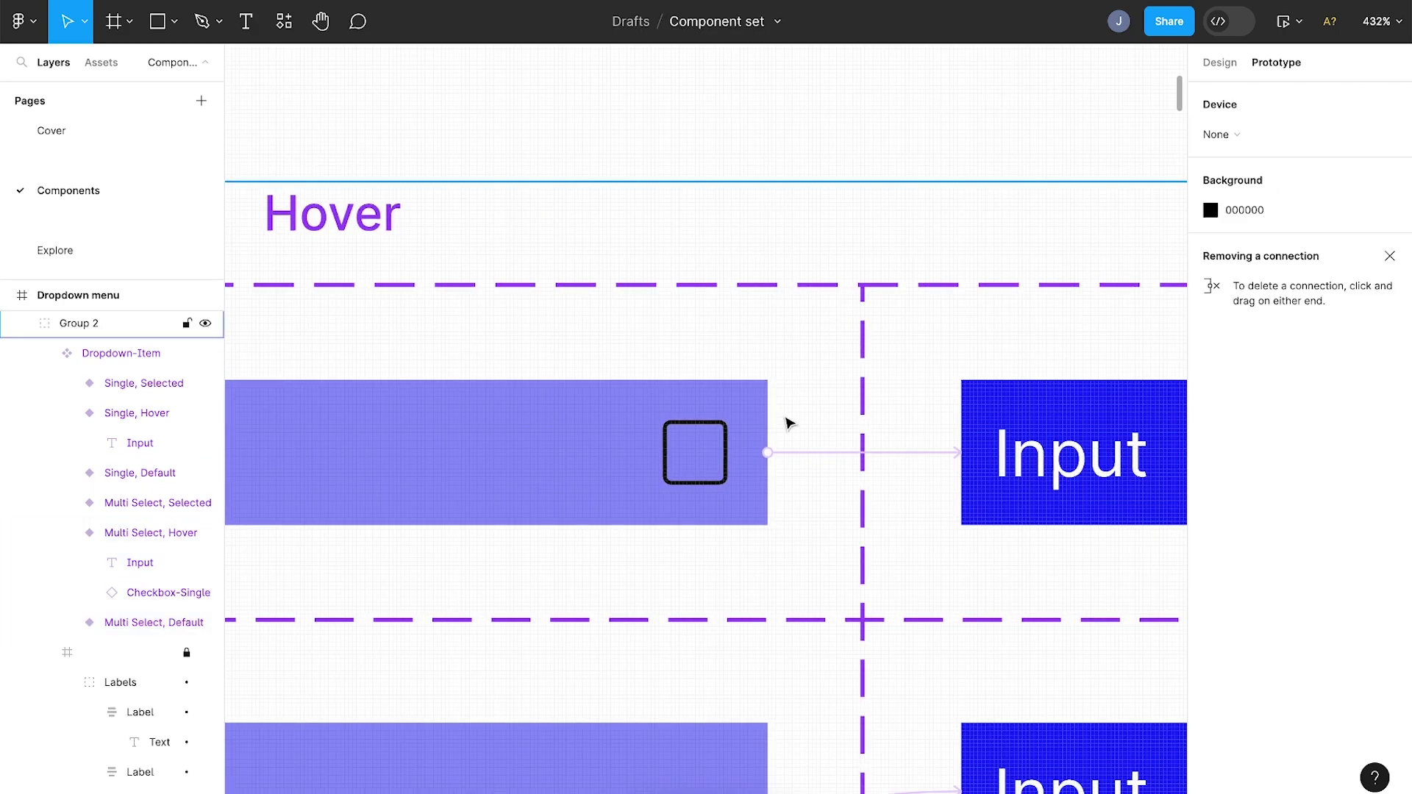
ctrl+scroll(742, 388, down, 2)
ctrl+scroll(772, 375, down, 2)
ctrl+scroll(324, 385, down, 2)
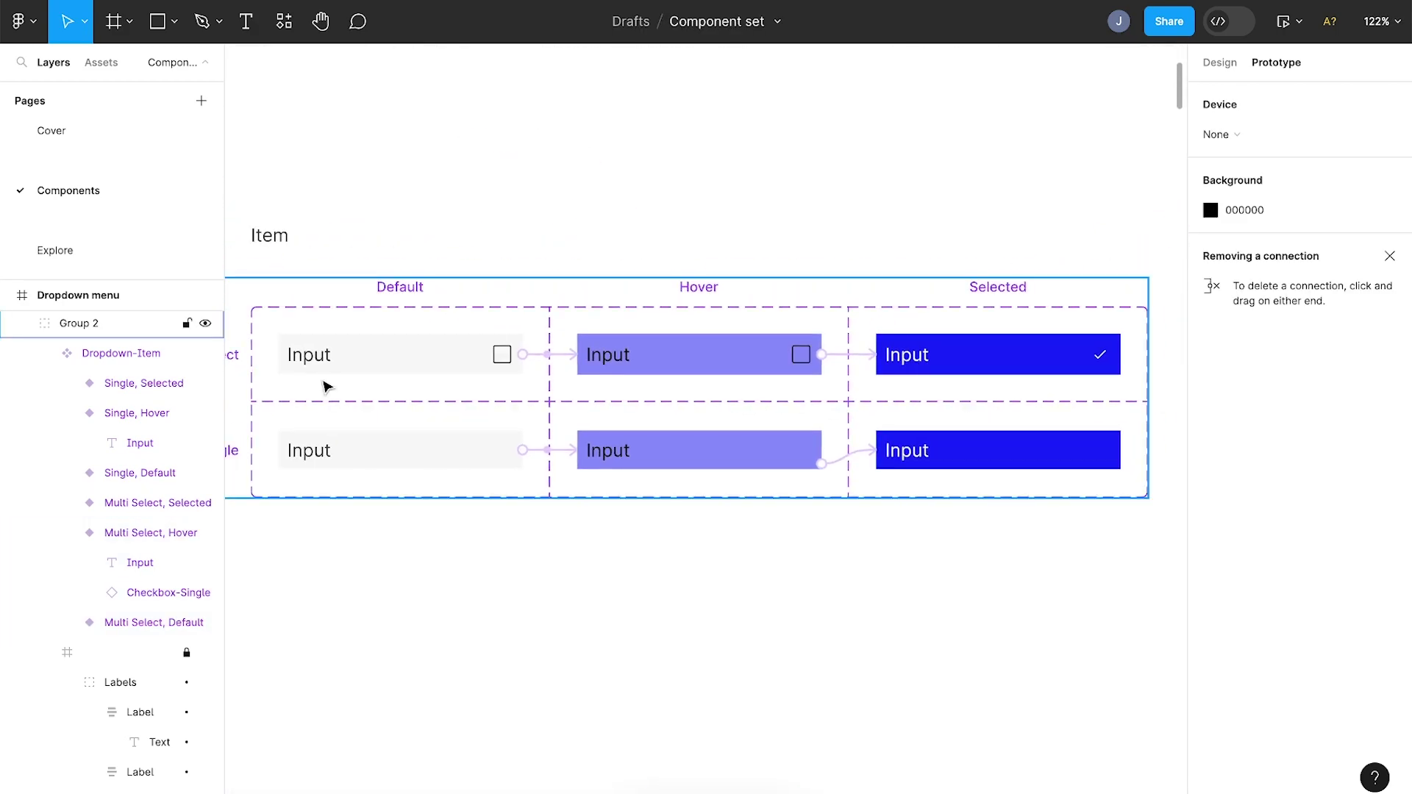
ctrl+scroll(419, 384, down, 1)
scroll(410, 365, right, 5)
scroll(409, 365, right, 10)
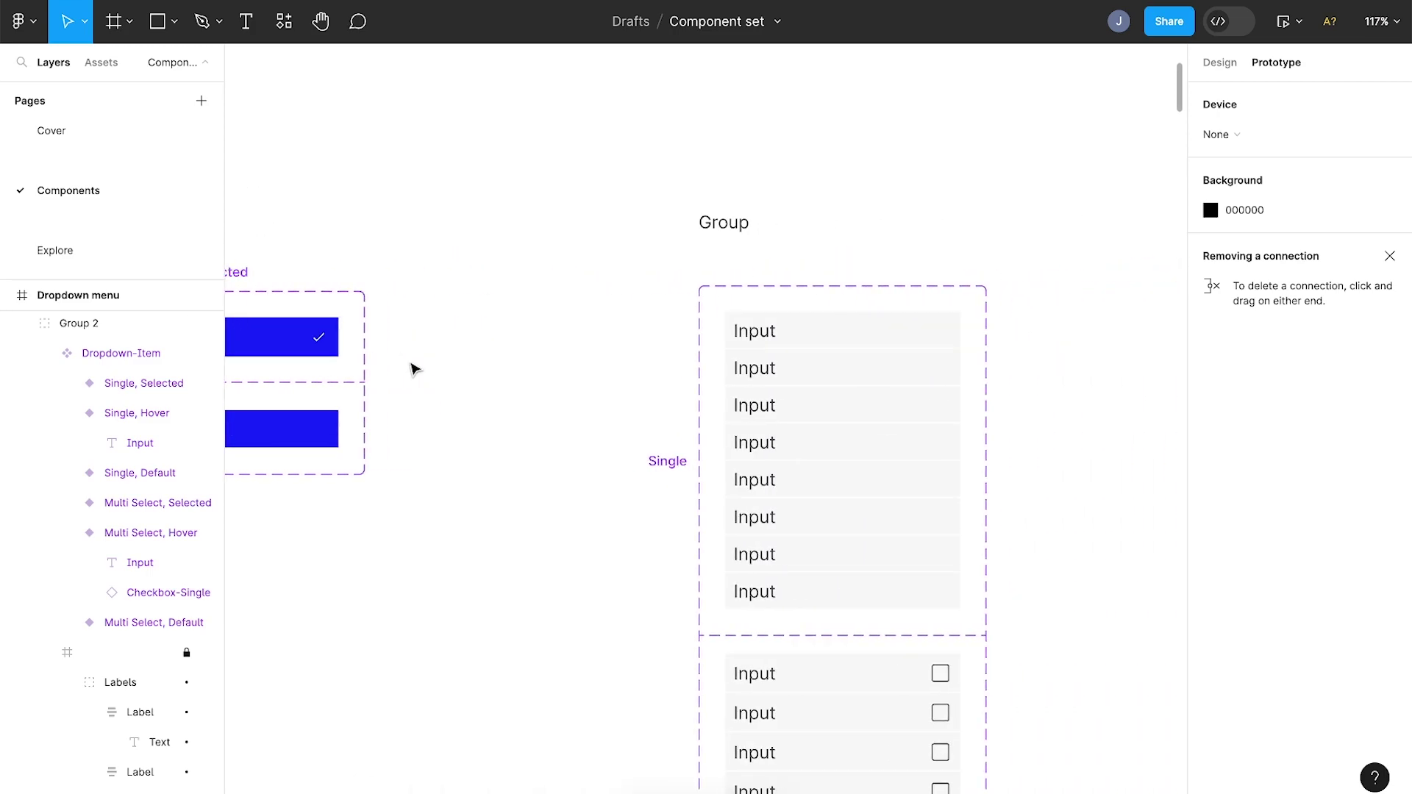
ctrl+scroll(619, 336, down, 2)
ctrl+scroll(619, 337, up, 2)
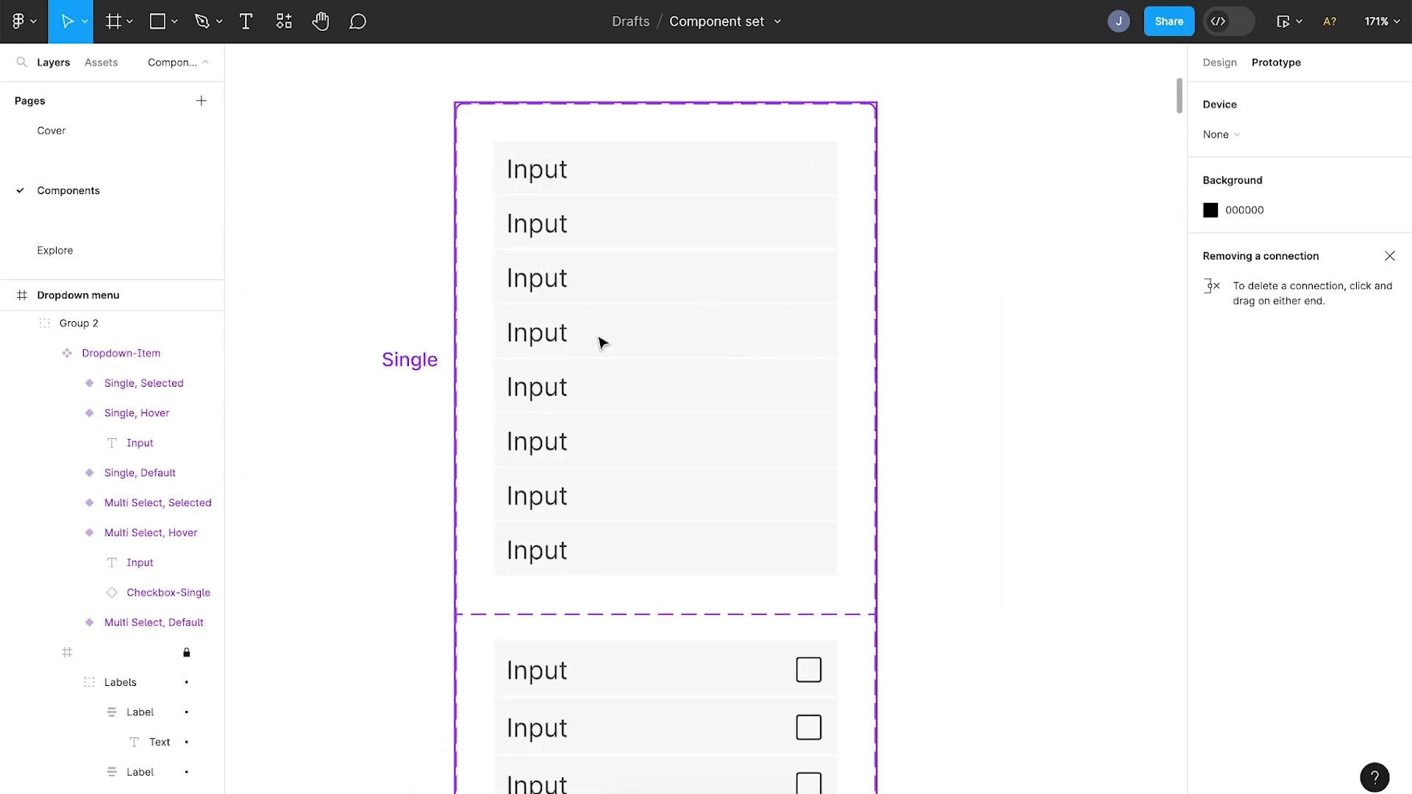
ctrl+scroll(599, 340, down, 3)
scroll(624, 369, right, 5)
ctrl+scroll(625, 369, up, 2)
ctrl+scroll(650, 381, up, 2)
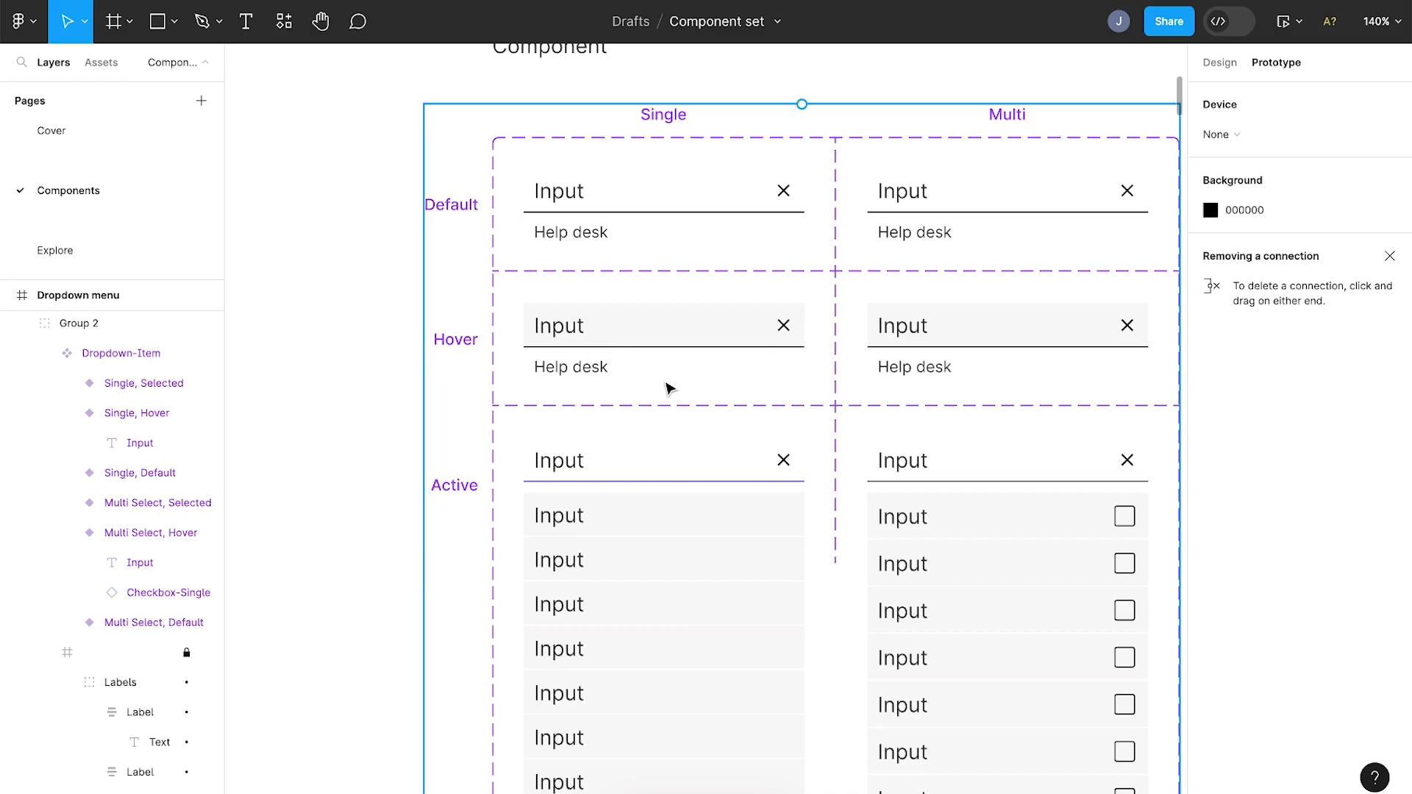
Connect the Default, Single dropdown to Hover, Single with a While hovering trigger
click(652, 222)
click(328, 335)
click(547, 306)
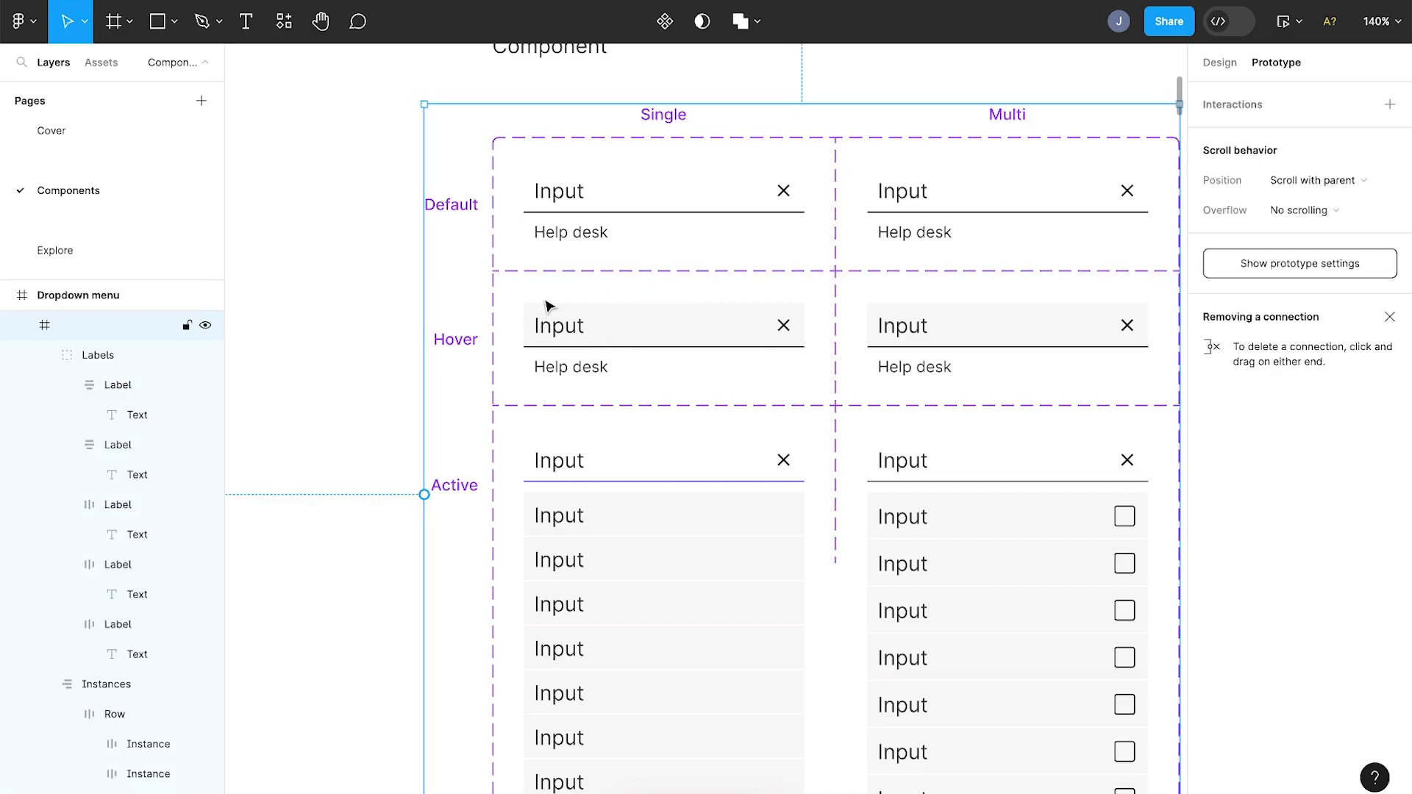
click(596, 221)
mouse_move(663, 240)
mouse_down()
mouse_move(641, 329)
mouse_move(658, 408)
mouse_up()
click(588, 348)
click(618, 402)
scroll(765, 405, down, 2)
Link Hover, Single to Active, Active back to Default, and Default, Multi to Hover, Multi
click(687, 282)
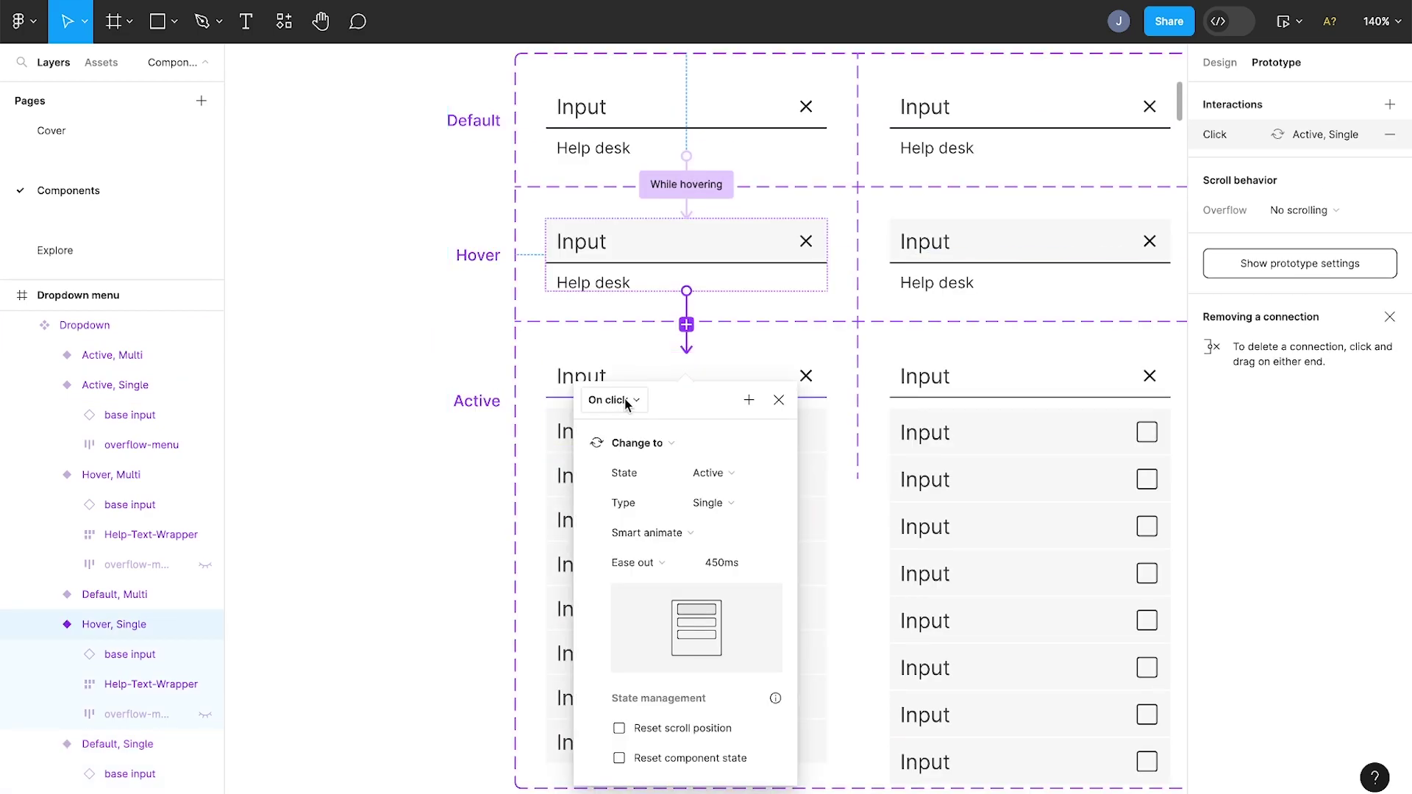
click(816, 408)
scroll(689, 436, down, 3)
scroll(689, 436, up, 2)
scroll(688, 436, right, 1)
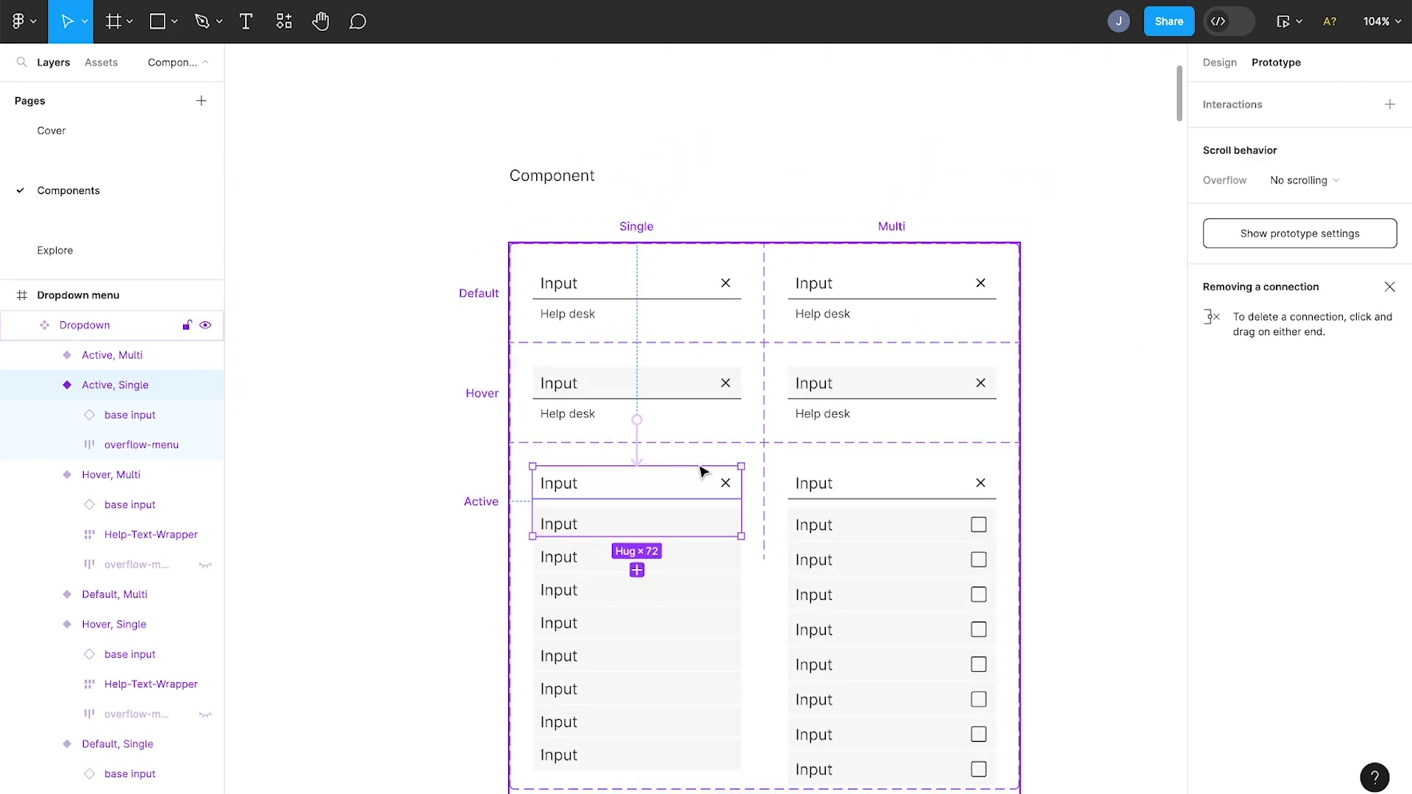
drag(740, 502, 702, 287)
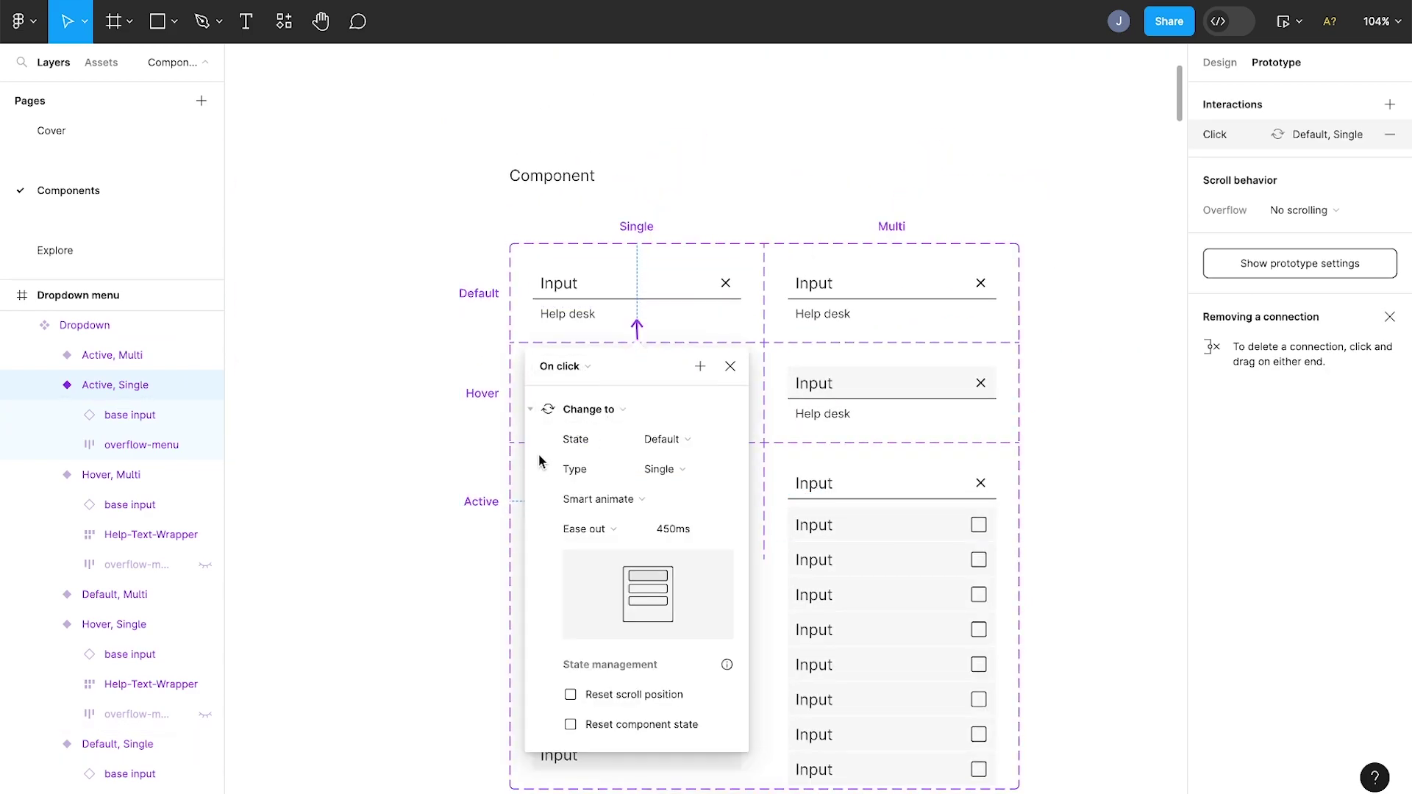
click(881, 309)
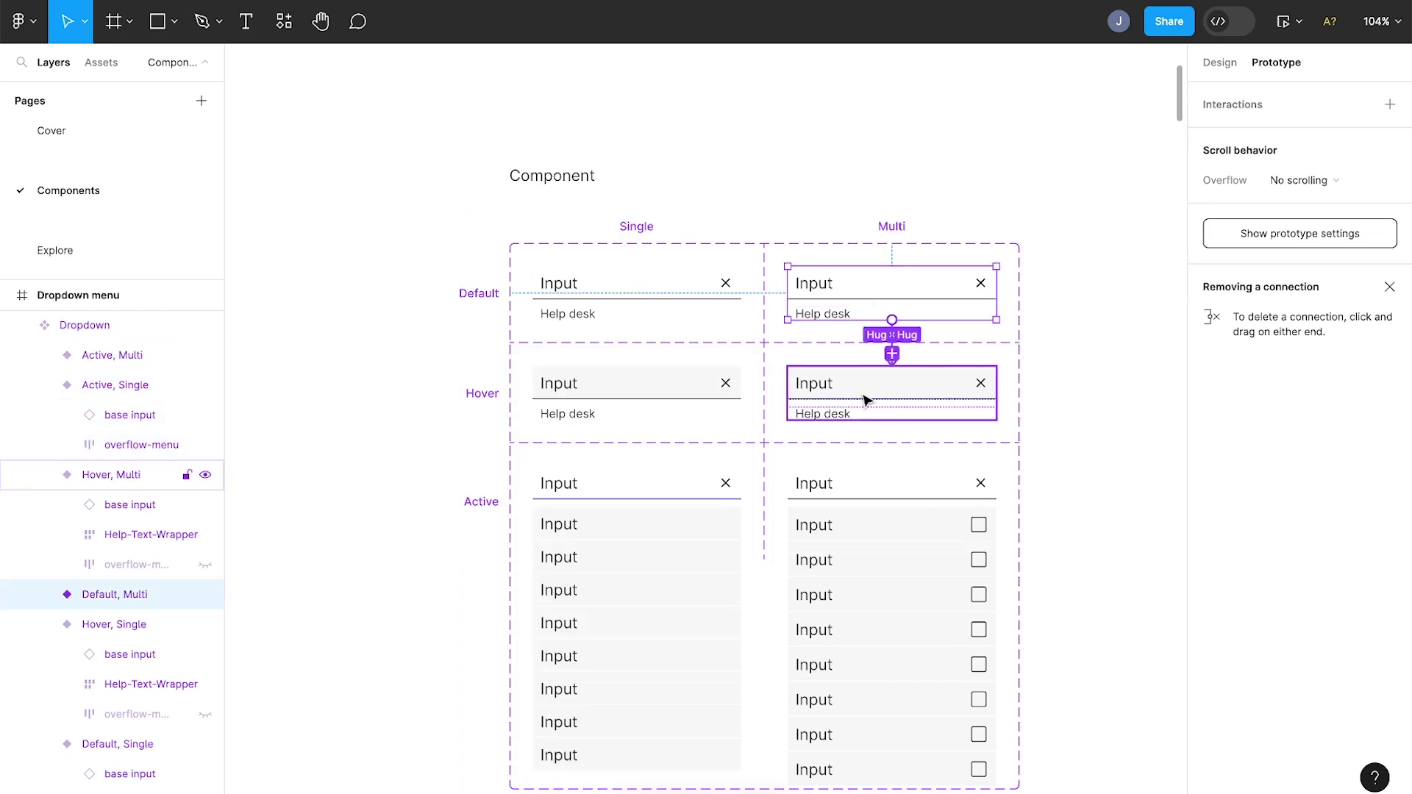
drag(865, 401, 868, 402)
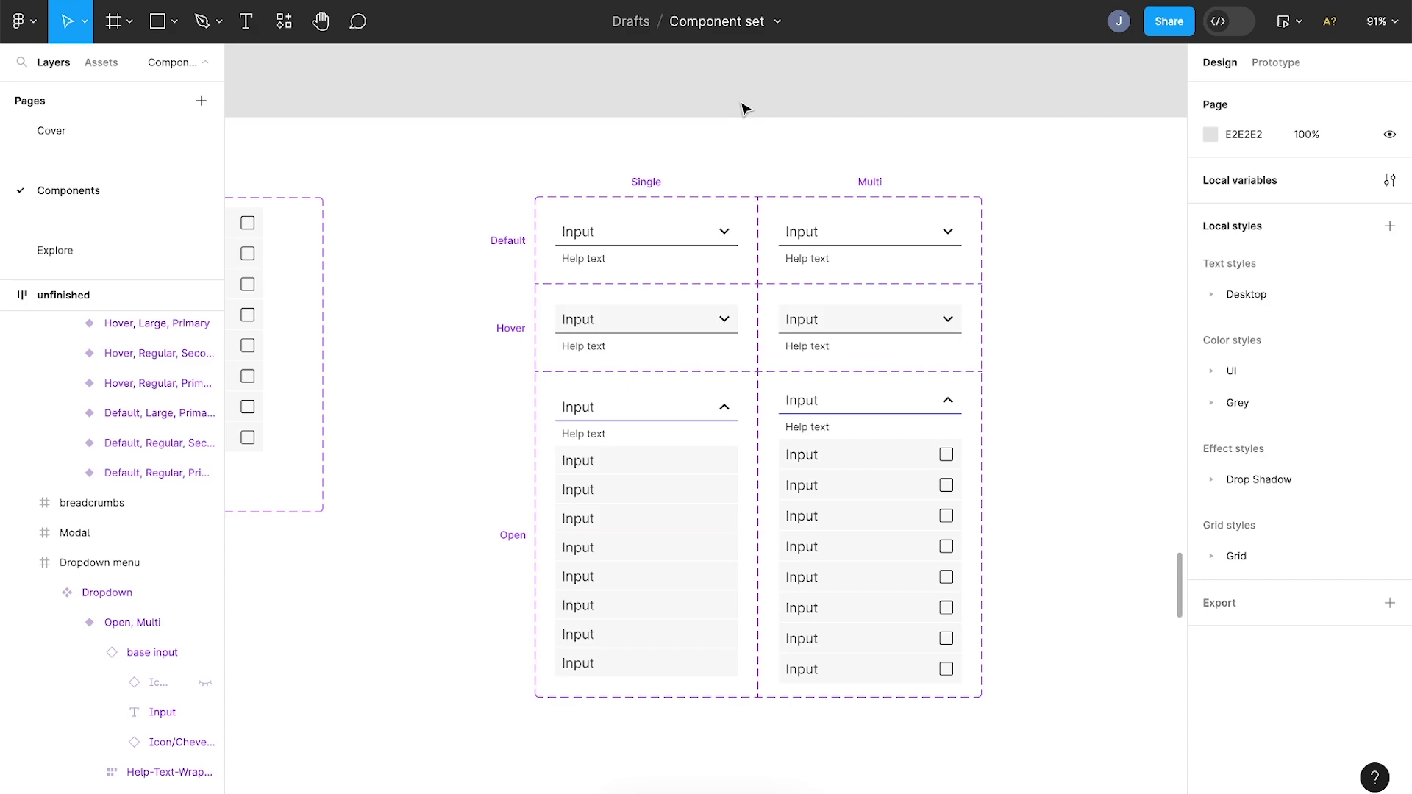
scroll(724, 236, up, 3)
scroll(728, 243, up, 2)
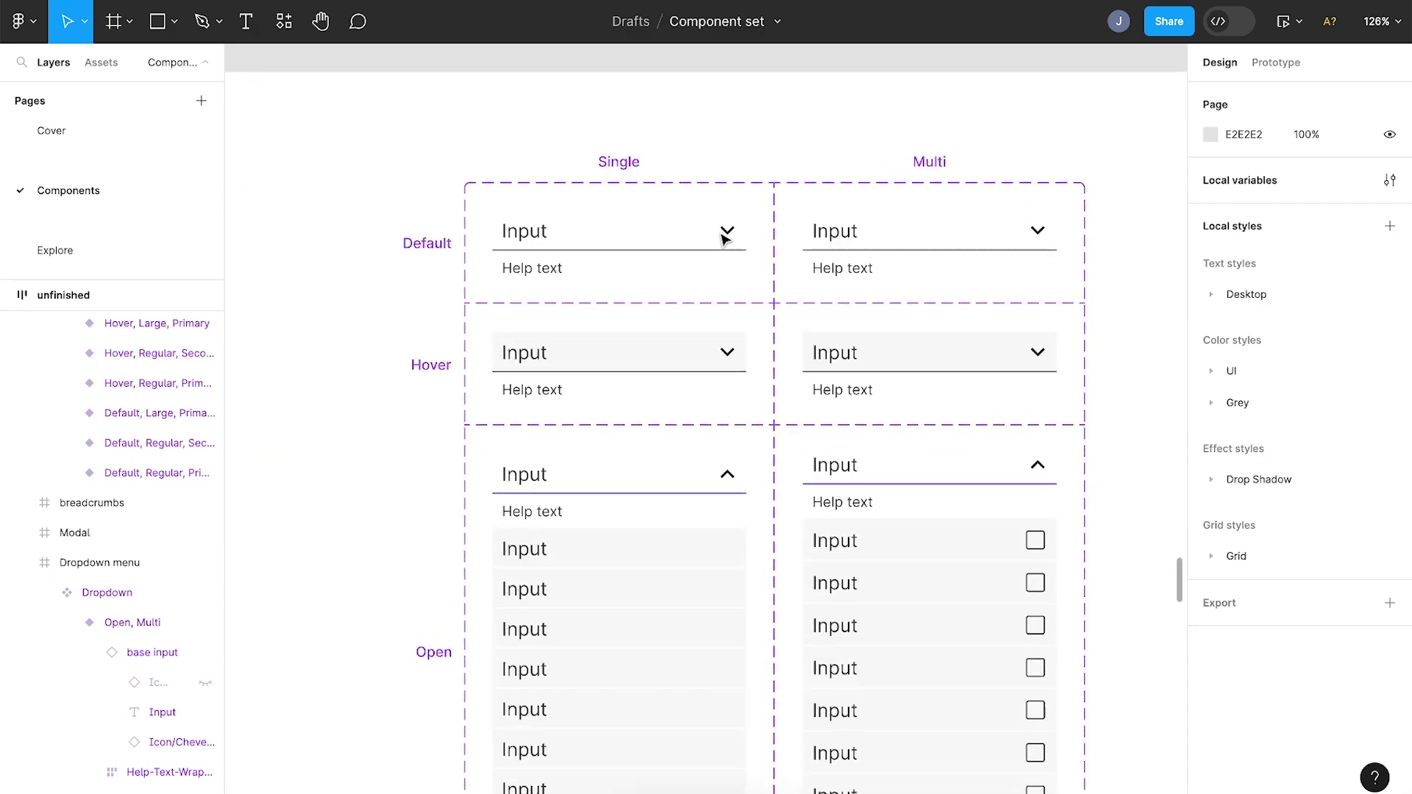
Hide the Figma UI with Ctrl+\ to leave only the dropdown canvas
key(ctrl+backslash)
scroll(729, 242, up, 1)
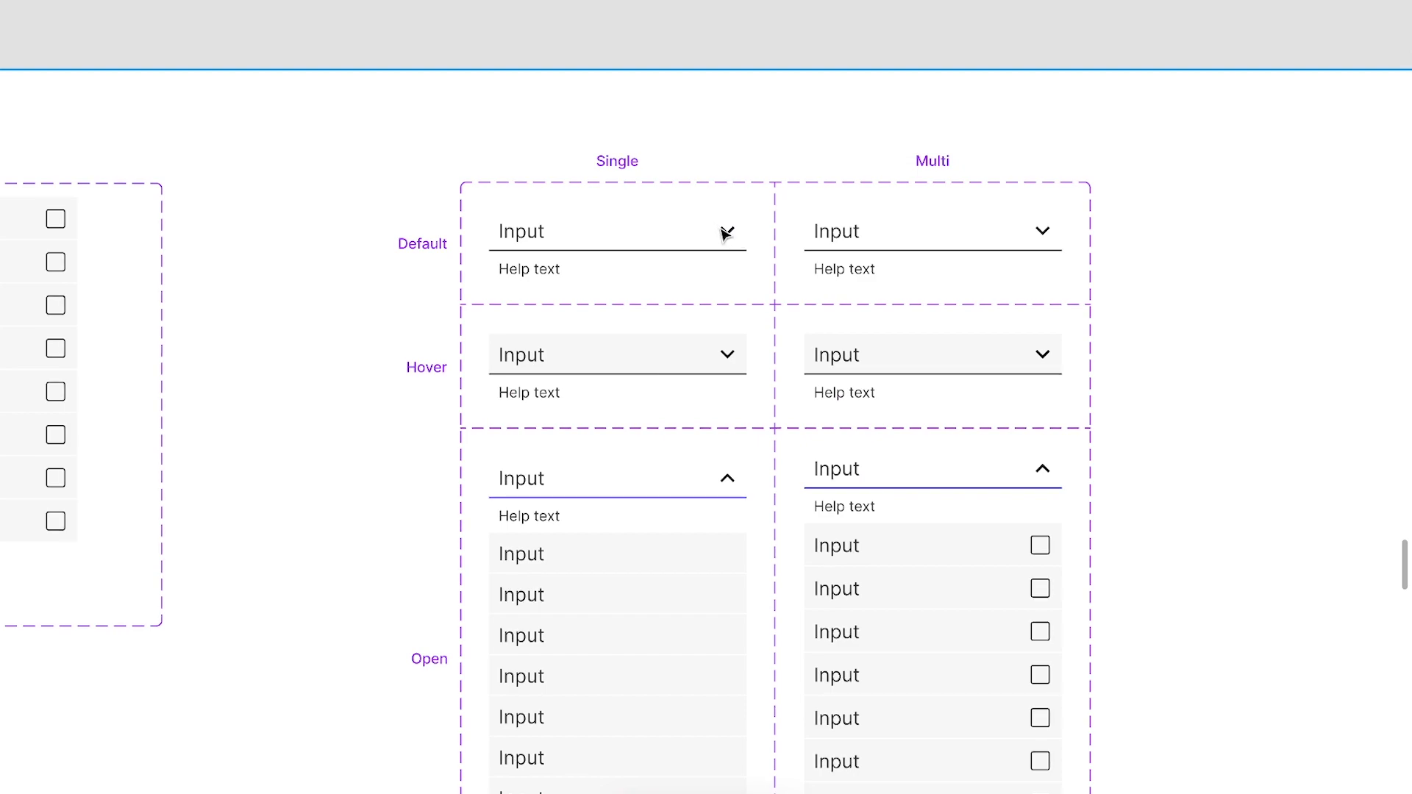
scroll(690, 269, down, 2)
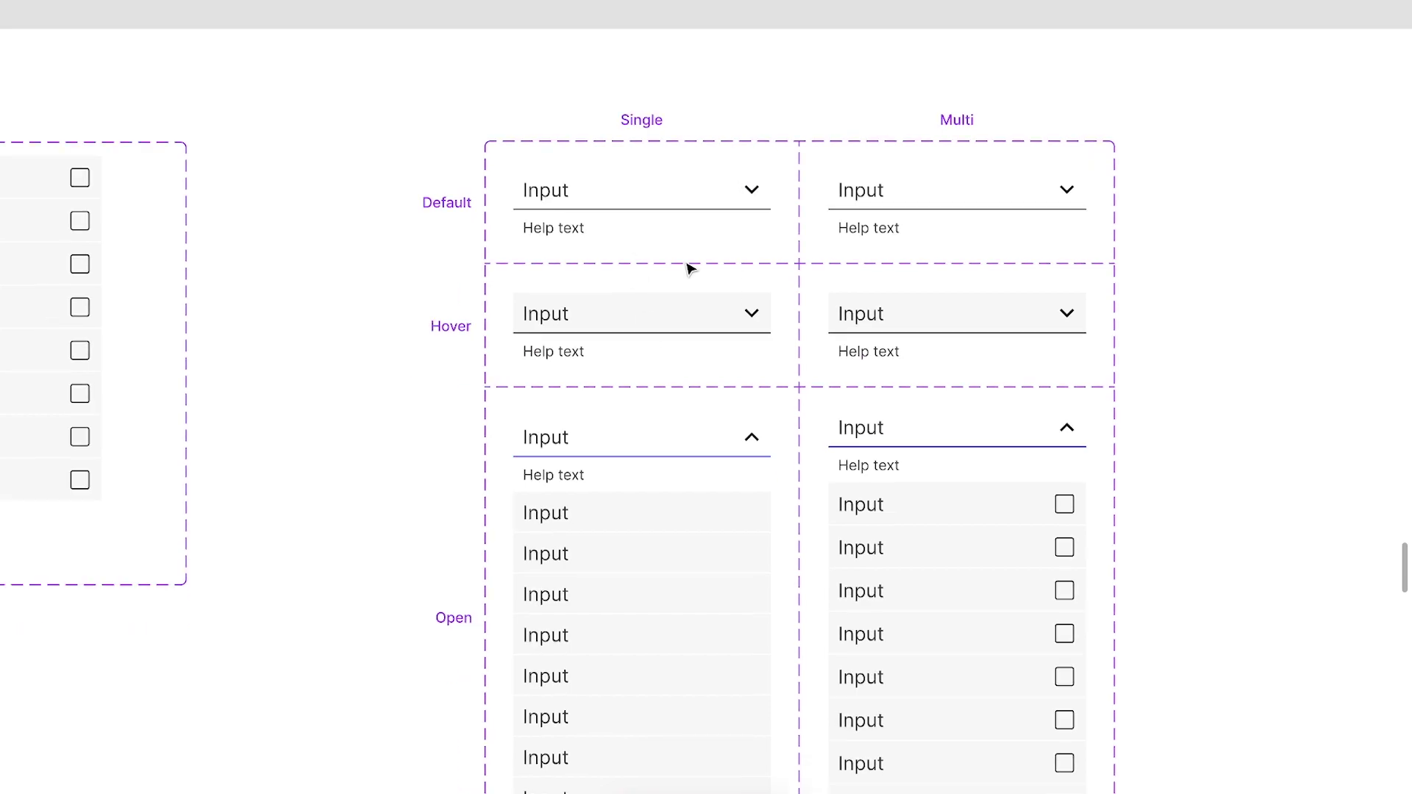
scroll(665, 312, down, 1)
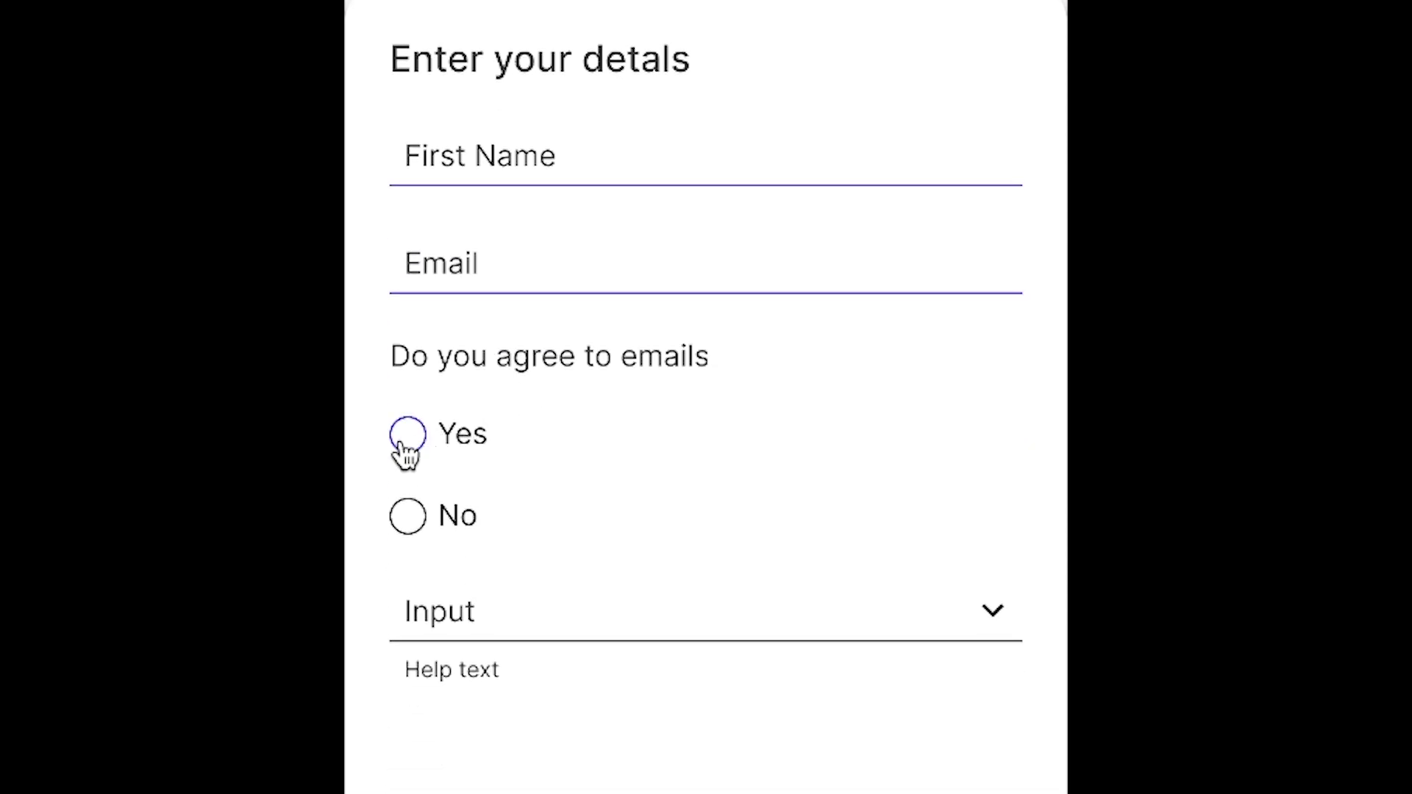
Select and then deselect the Yes email-consent option in the form preview
click(407, 447)
click(414, 441)
Expand the form's Input dropdown, choose the second option, and collapse the list
click(975, 122)
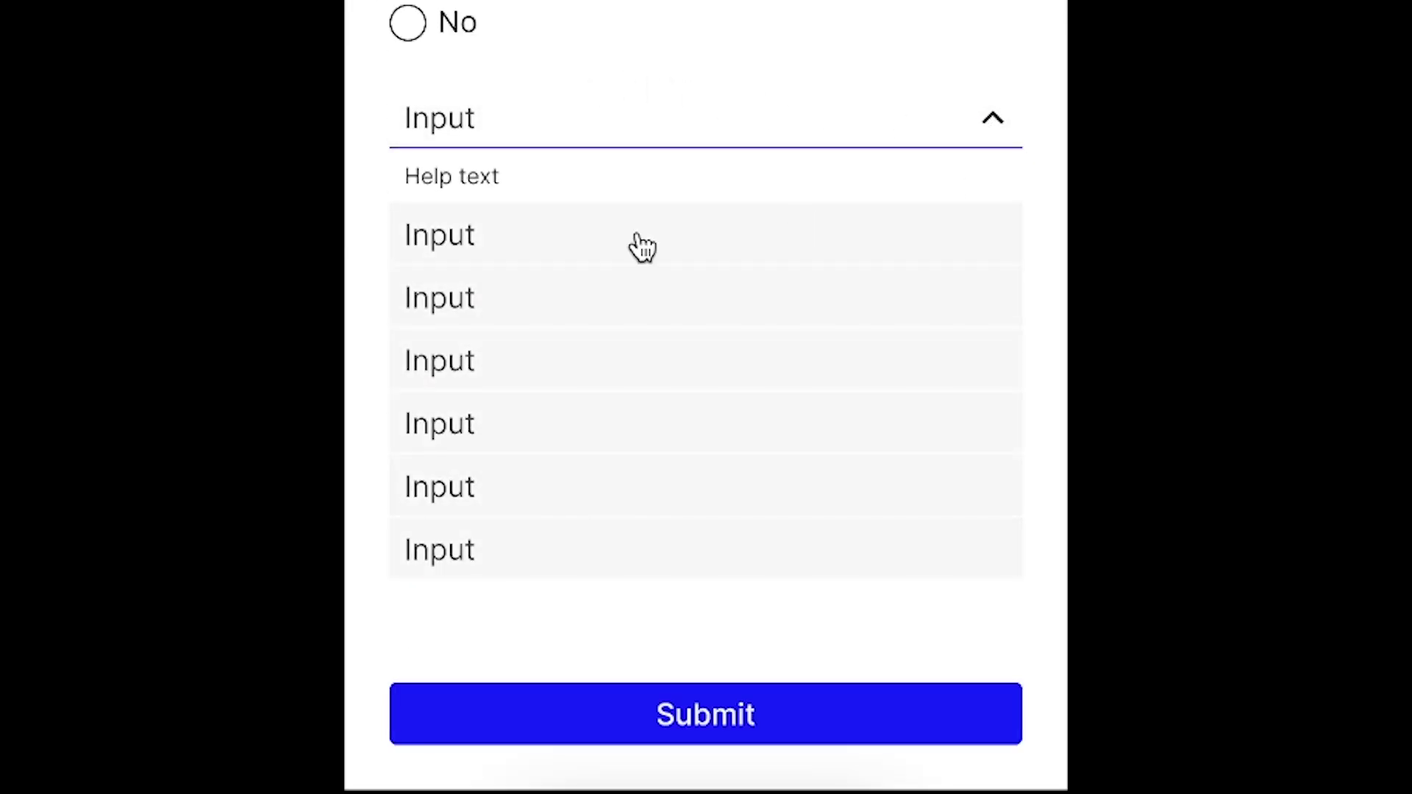
click(502, 300)
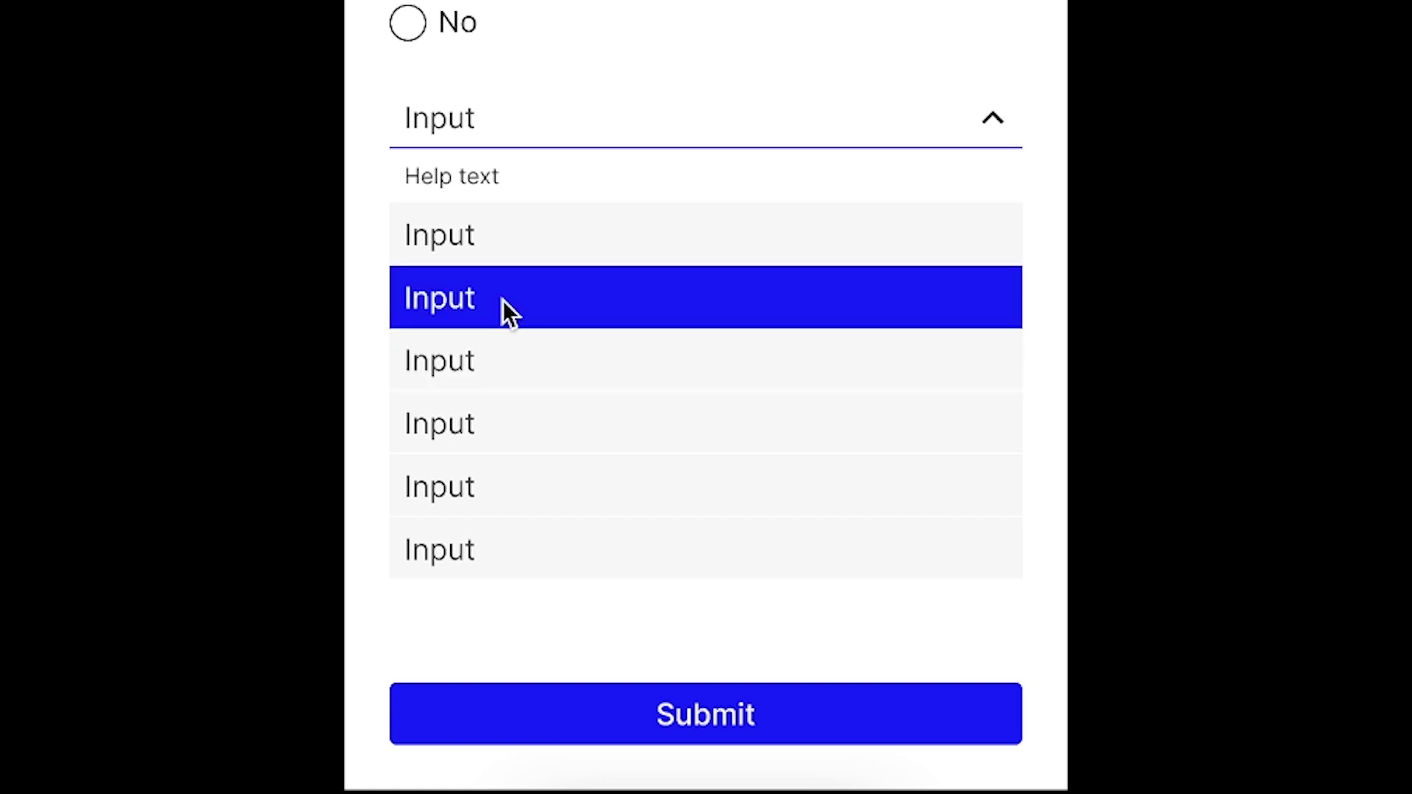
click(995, 117)
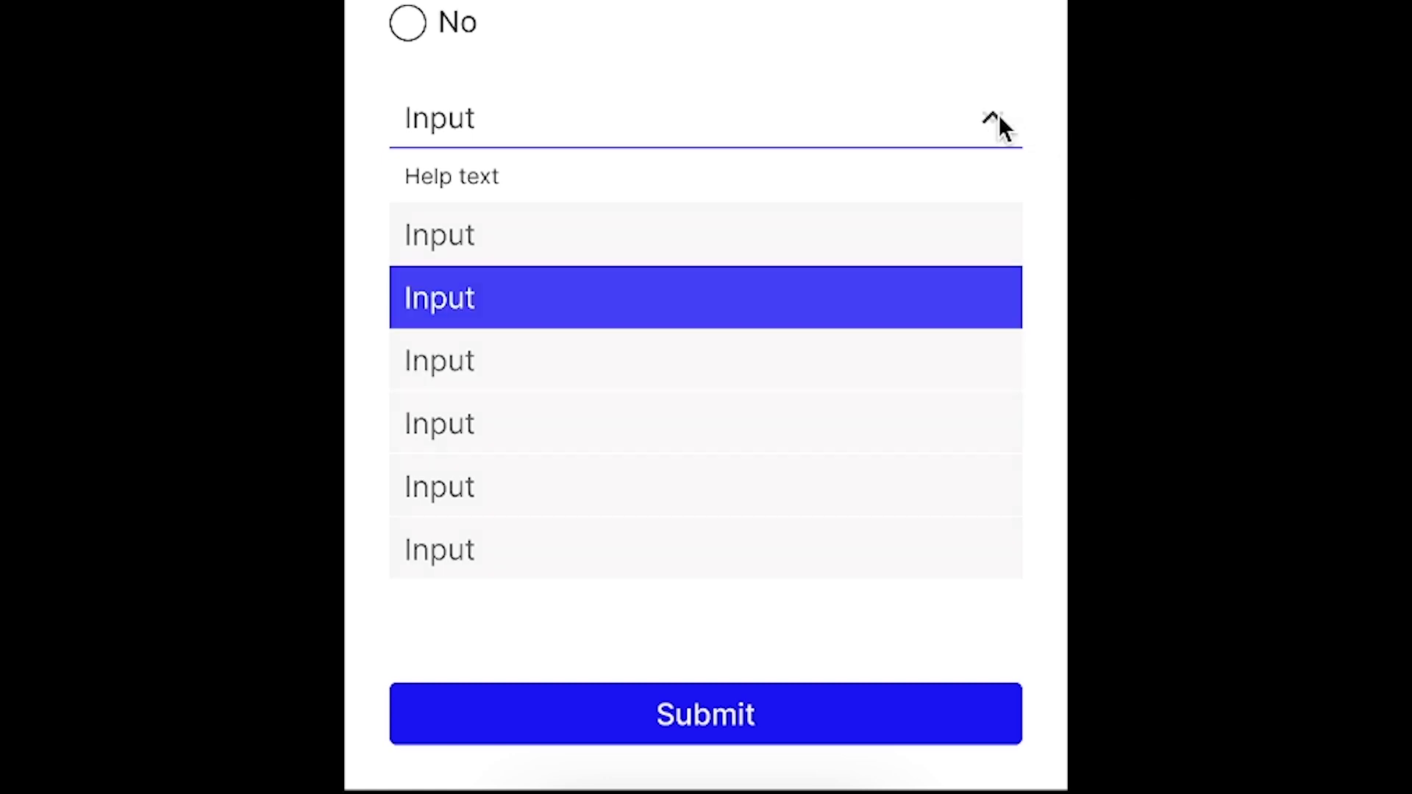